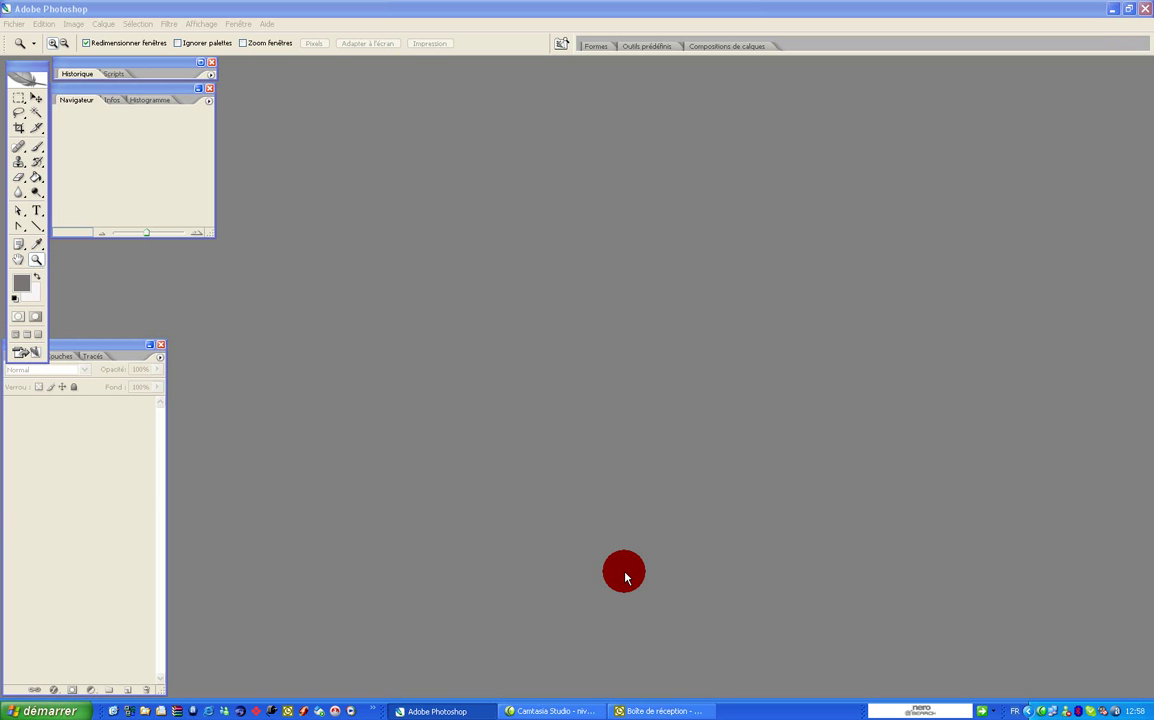
Open the m106add2nuit BMP image from the m106sur 2nuit folder.
{"action": "left_click", "coordinate": [16, 28]}
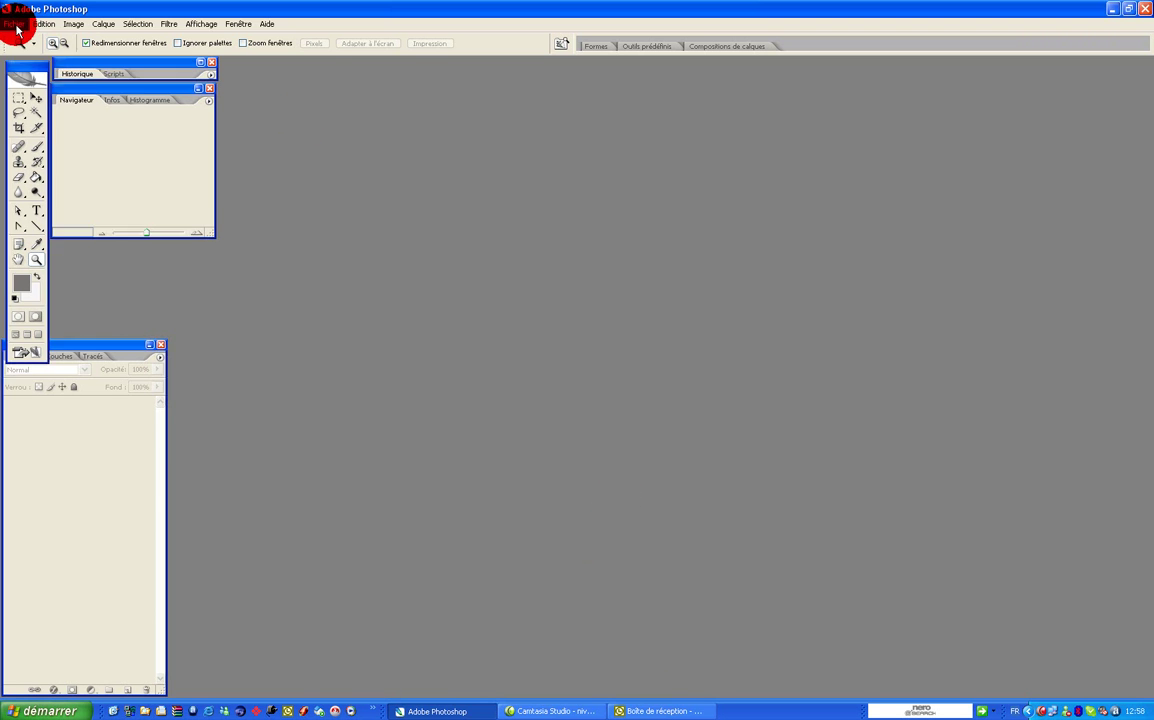
{"action": "left_click", "coordinate": [16, 26]}
{"action": "left_click", "coordinate": [26, 50]}
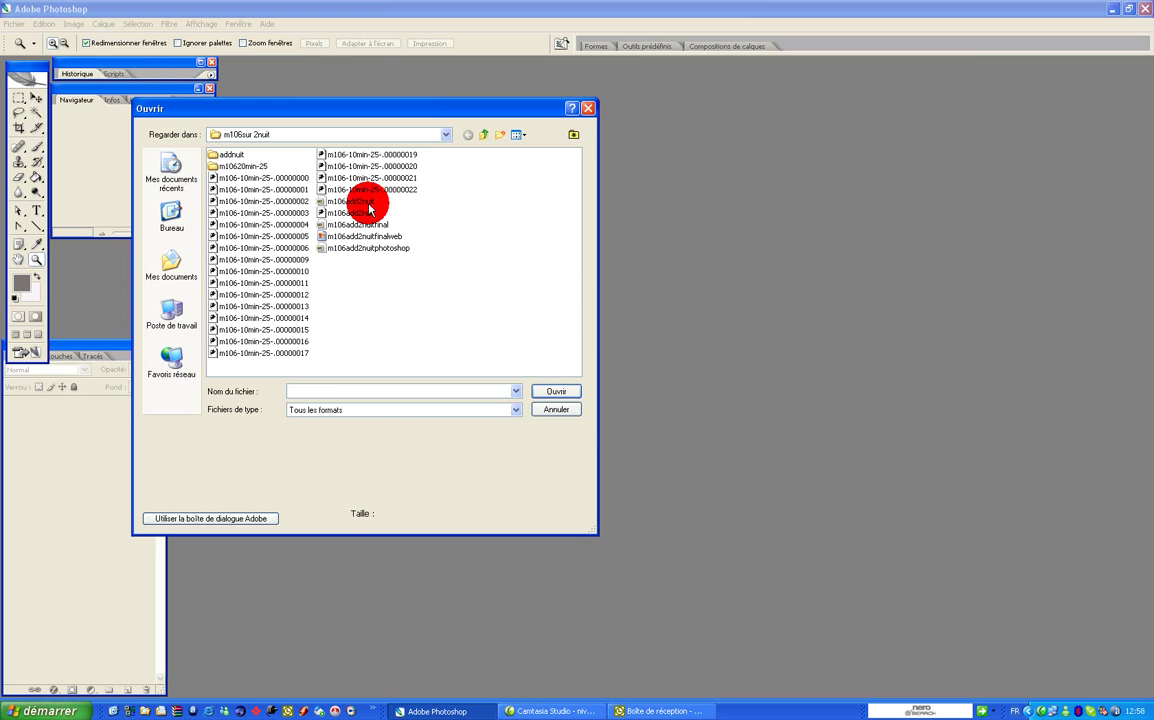
{"action": "left_click", "coordinate": [362, 201]}
{"action": "left_click", "coordinate": [553, 391]}
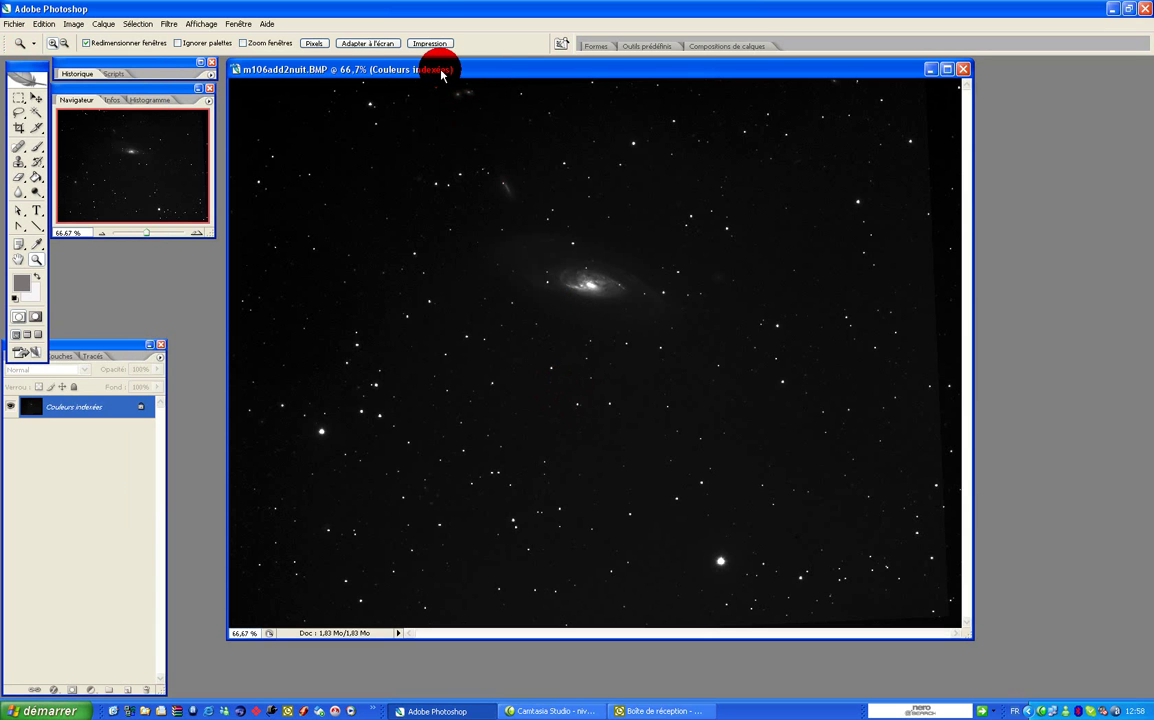
Convert the image from indexed colour to grayscale (Niveaux de gris).
{"action": "left_click", "coordinate": [74, 23]}
{"action": "mouse_move", "coordinate": [80, 38]}
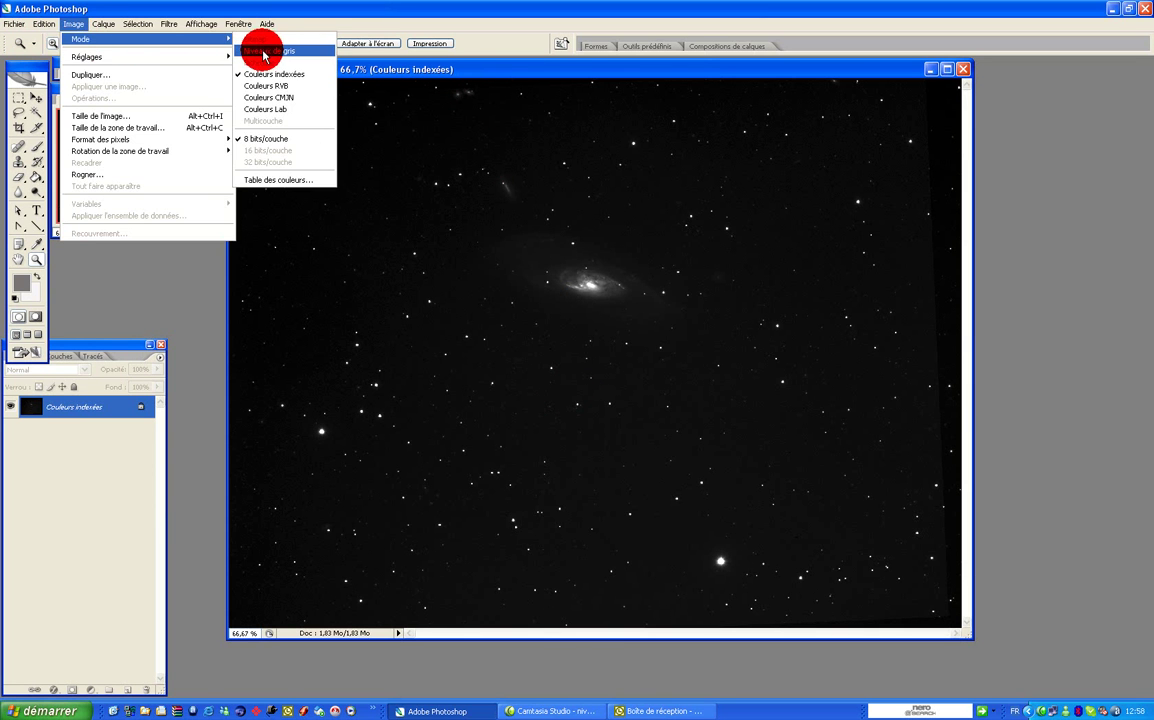
{"action": "left_click", "coordinate": [265, 55]}
{"action": "left_click", "coordinate": [541, 263]}
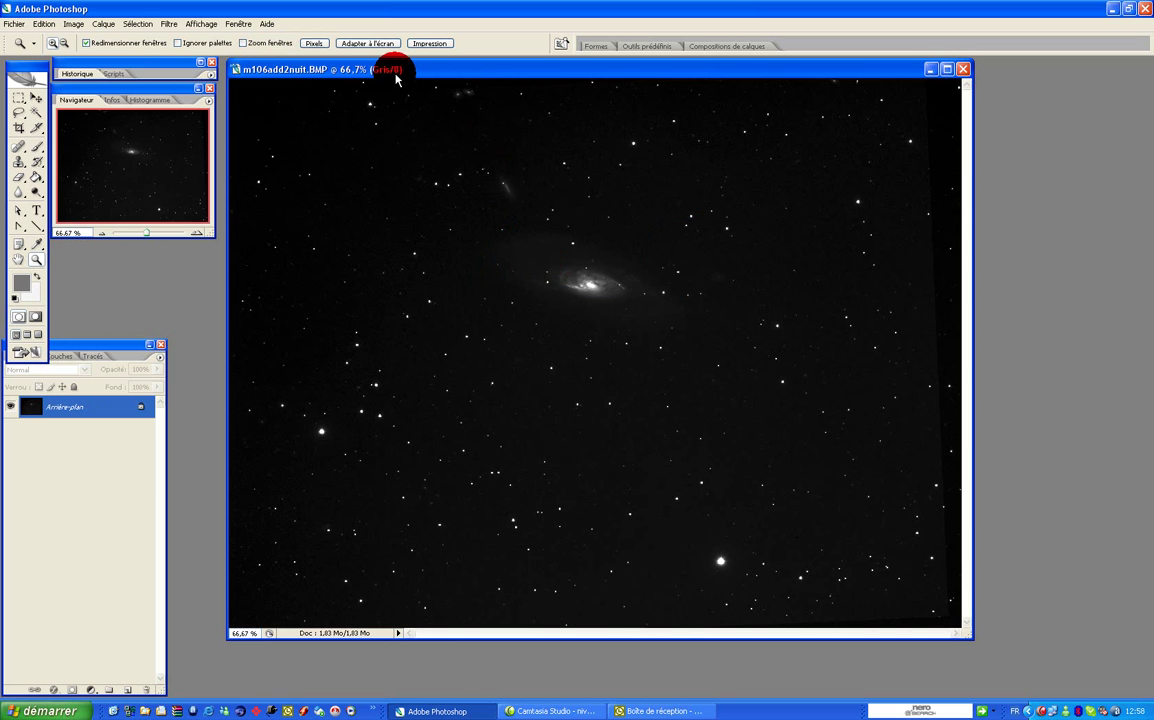
Change the grayscale image's bit depth to 16 bits per channel.
{"action": "left_click", "coordinate": [74, 24]}
{"action": "key", "text": "Down"}
{"action": "key", "text": "Right"}
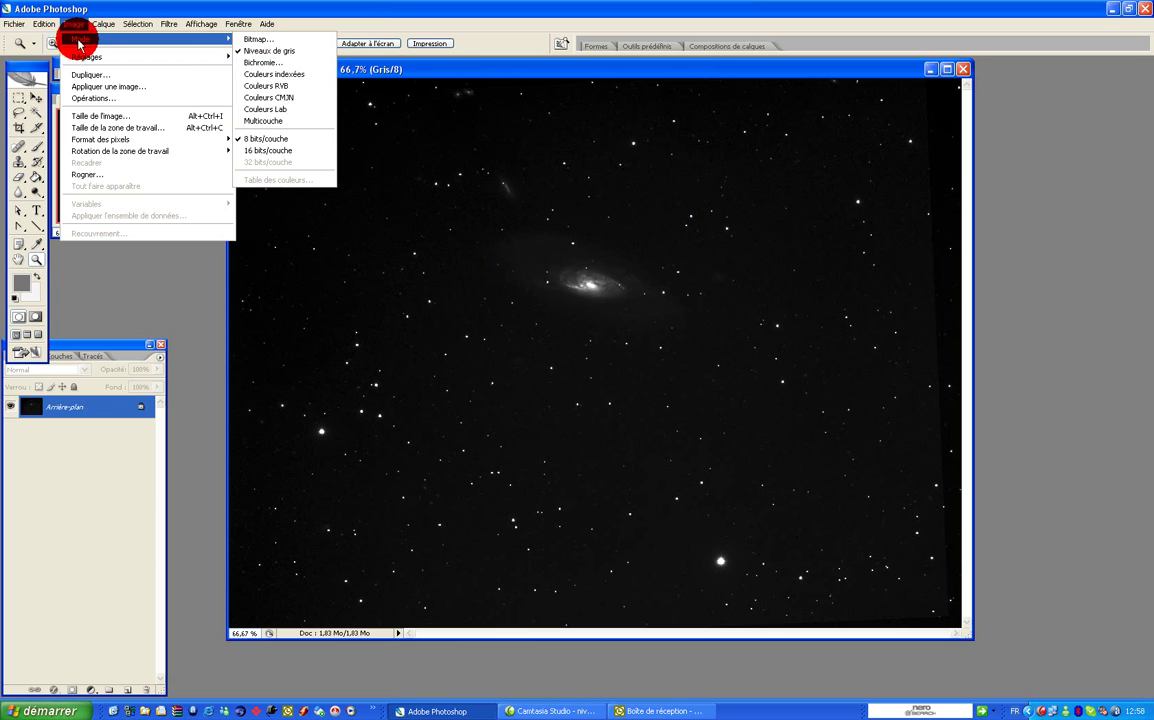
{"action": "left_click", "coordinate": [280, 150]}
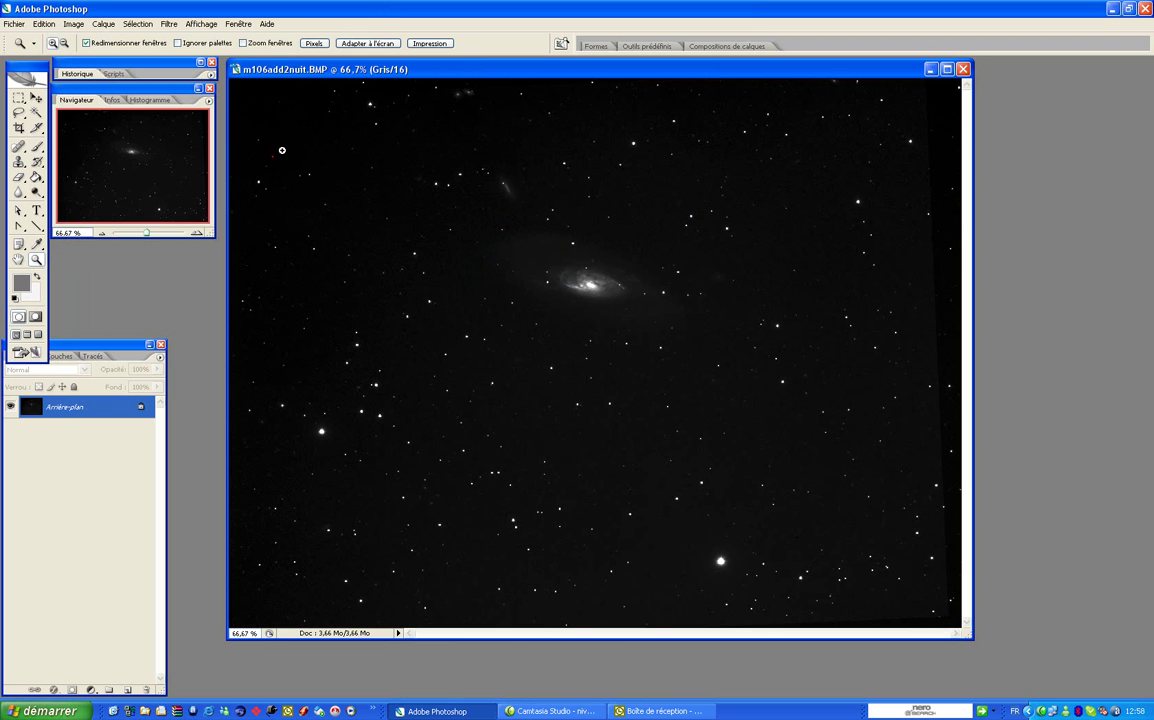
Brighten the image with a Levels adjustment, setting the midtone input level to 2.03.
{"action": "left_click", "coordinate": [75, 23]}
{"action": "mouse_move", "coordinate": [82, 55]}
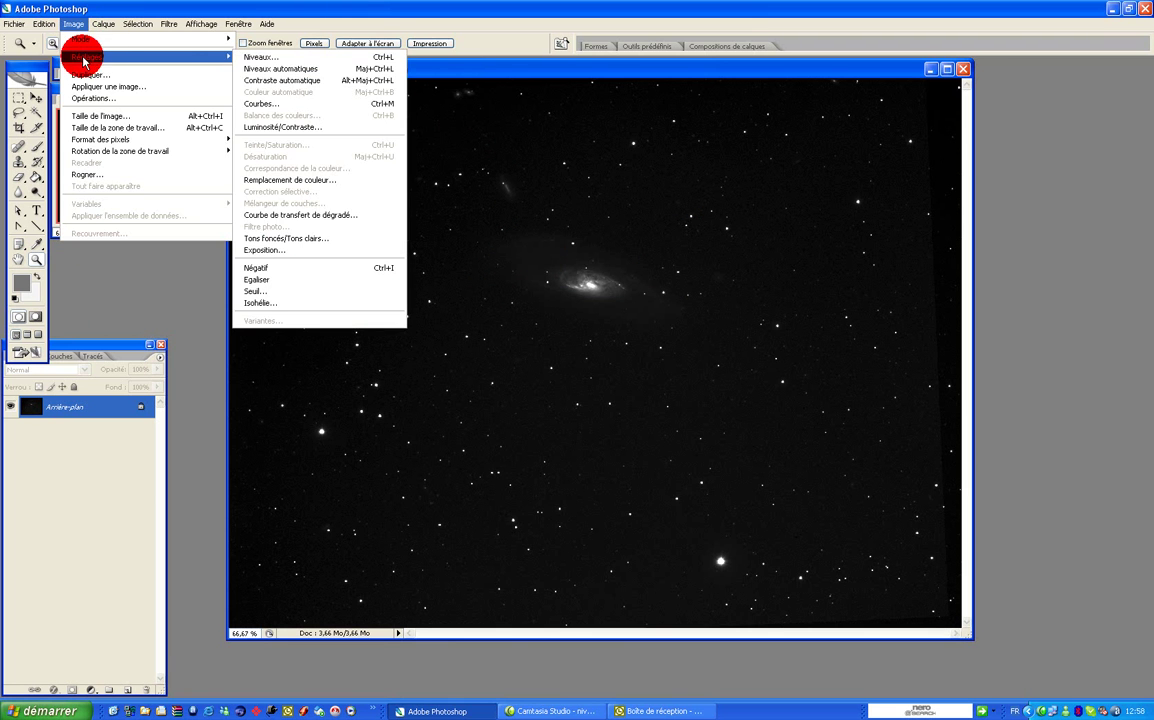
{"action": "left_click", "coordinate": [256, 58]}
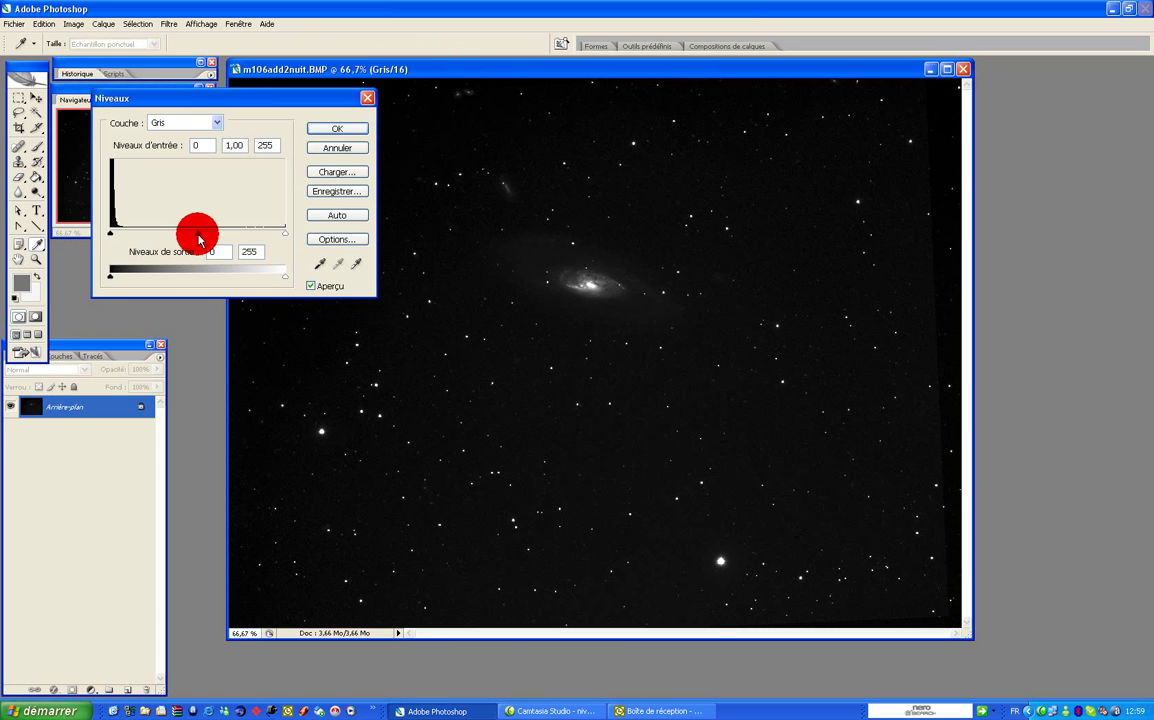
{"action": "left_click_drag", "start_coordinate": [199, 238], "coordinate": [156, 238]}
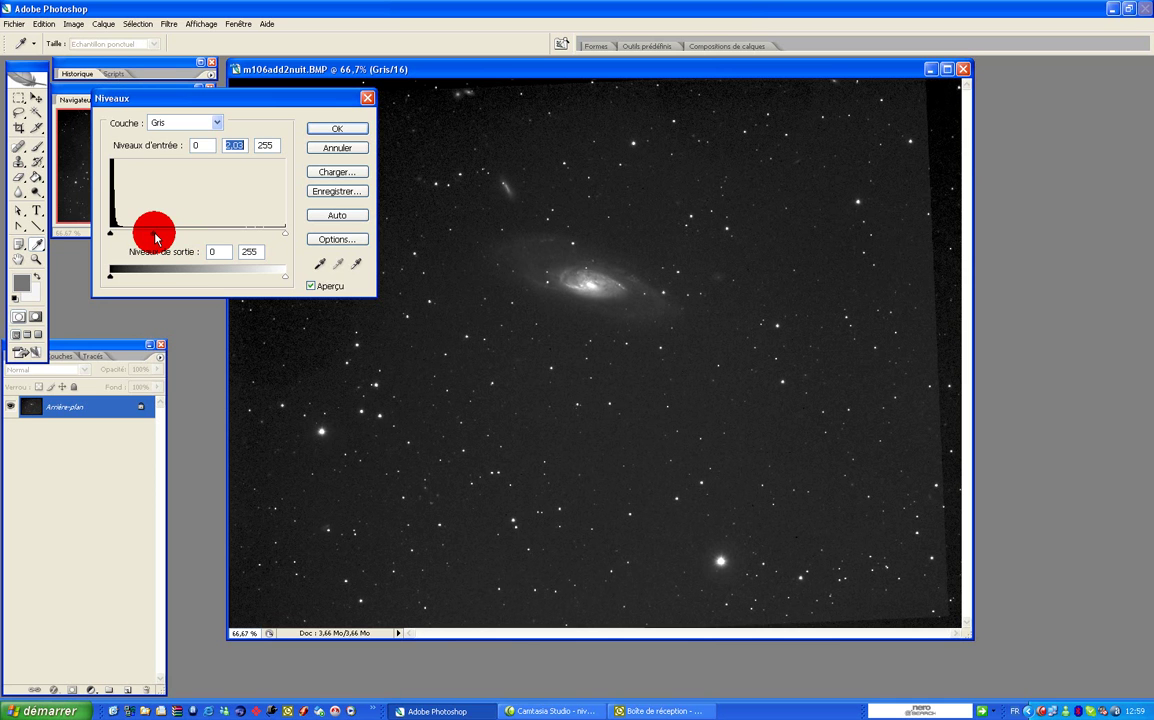
{"action": "left_click", "coordinate": [336, 130]}
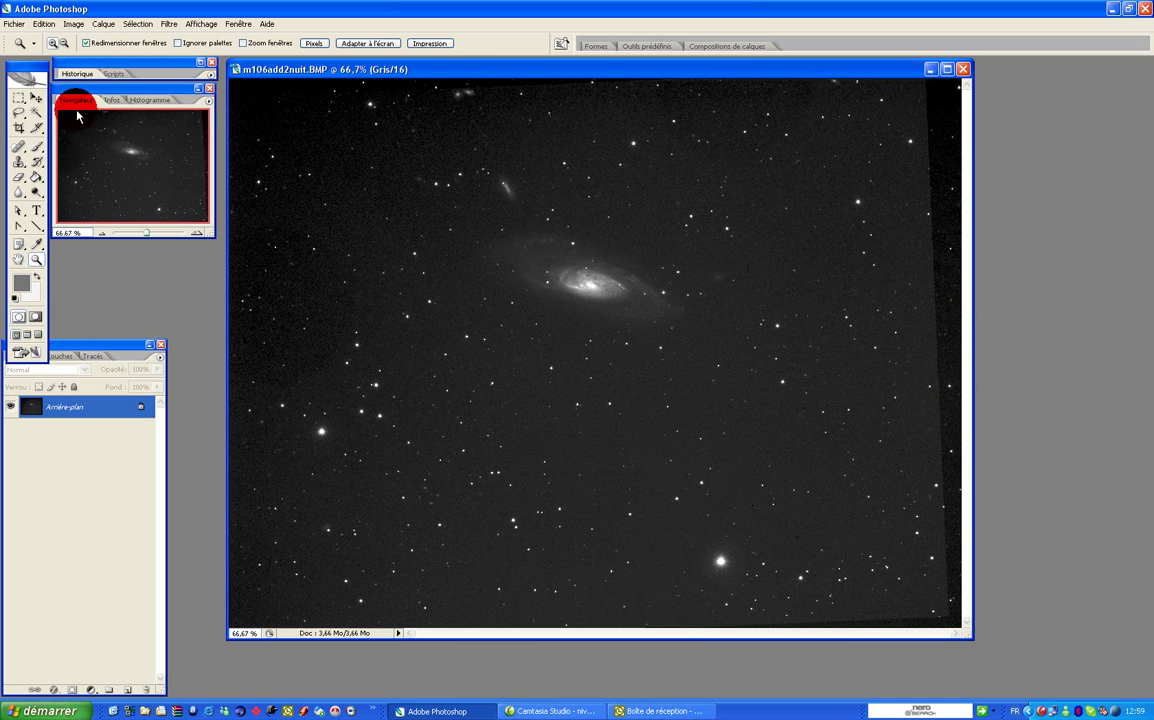
Select a rectangle that leaves out the dark stacking borders on the image's right and bottom edges, and crop the image to it.
{"action": "left_click", "coordinate": [21, 103]}
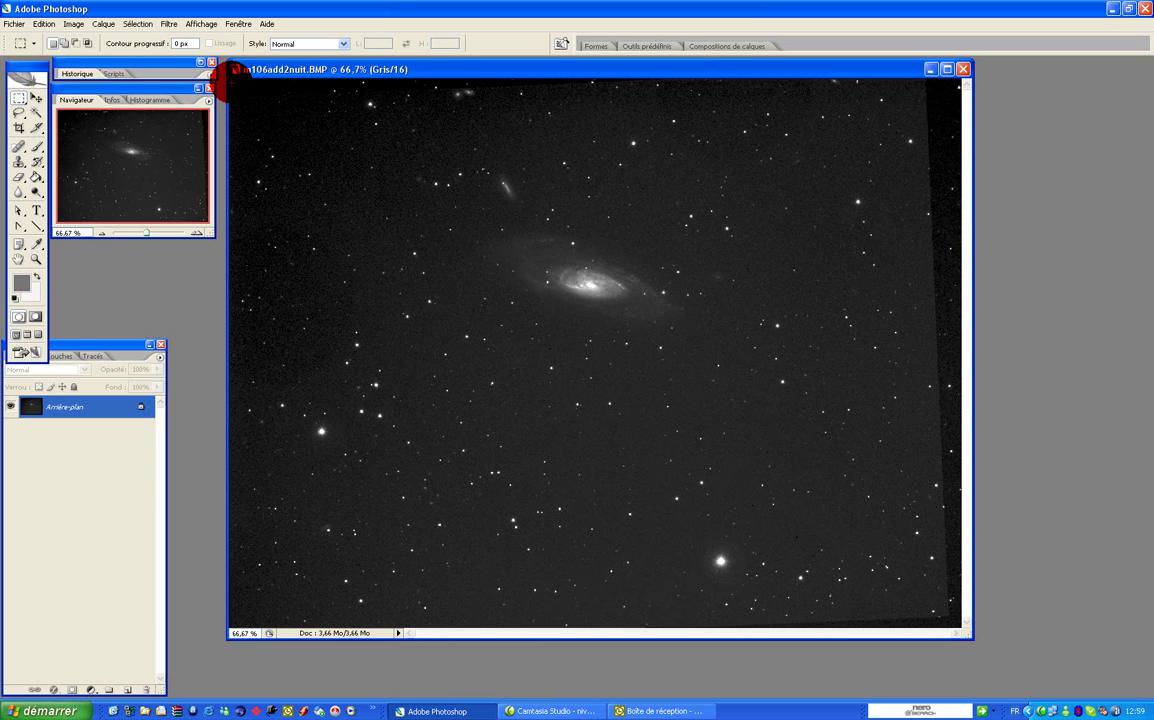
{"action": "left_click_drag", "start_coordinate": [231, 83], "coordinate": [922, 614]}
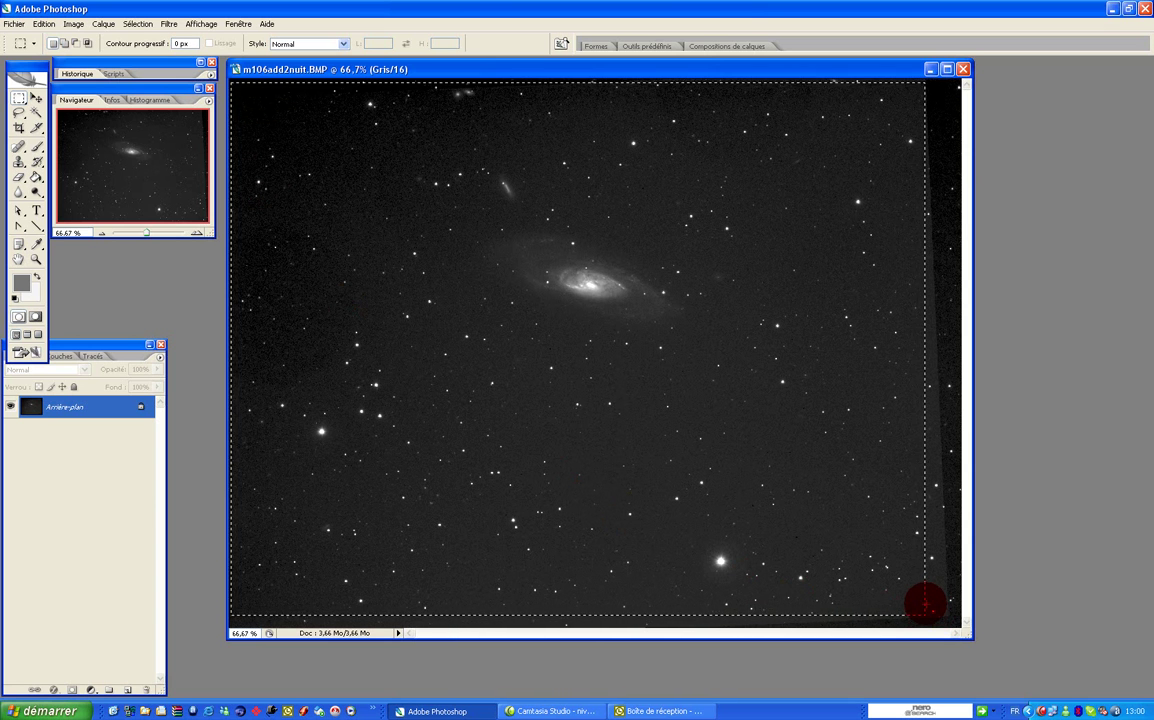
{"action": "left_click", "coordinate": [70, 26]}
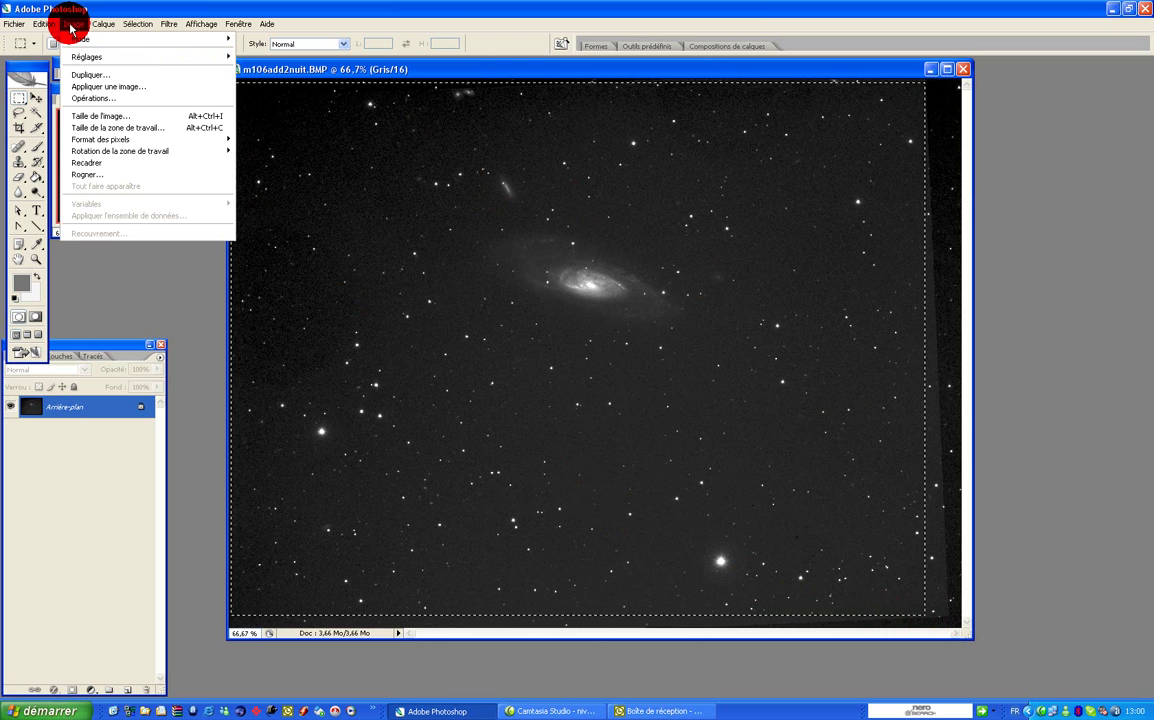
{"action": "left_click", "coordinate": [88, 166]}
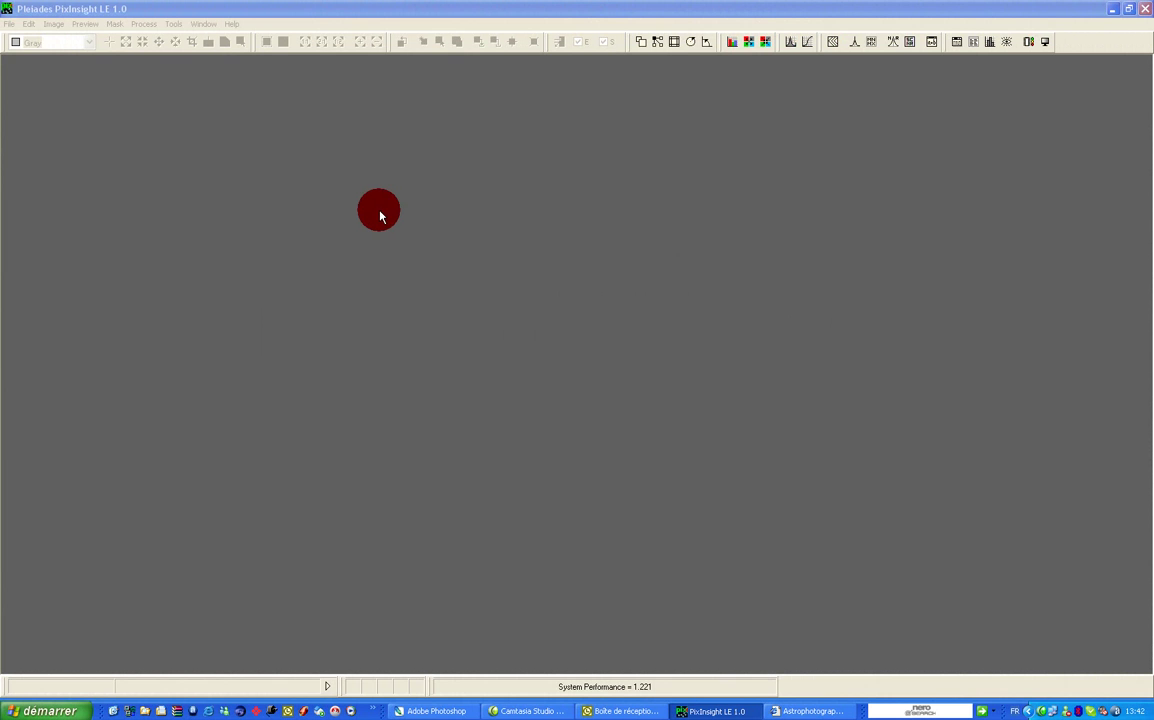
Switch to PixInsight LE and open the m106add2nuit TIFF image from the desktop folder (Bureau).
{"action": "left_click", "coordinate": [12, 25]}
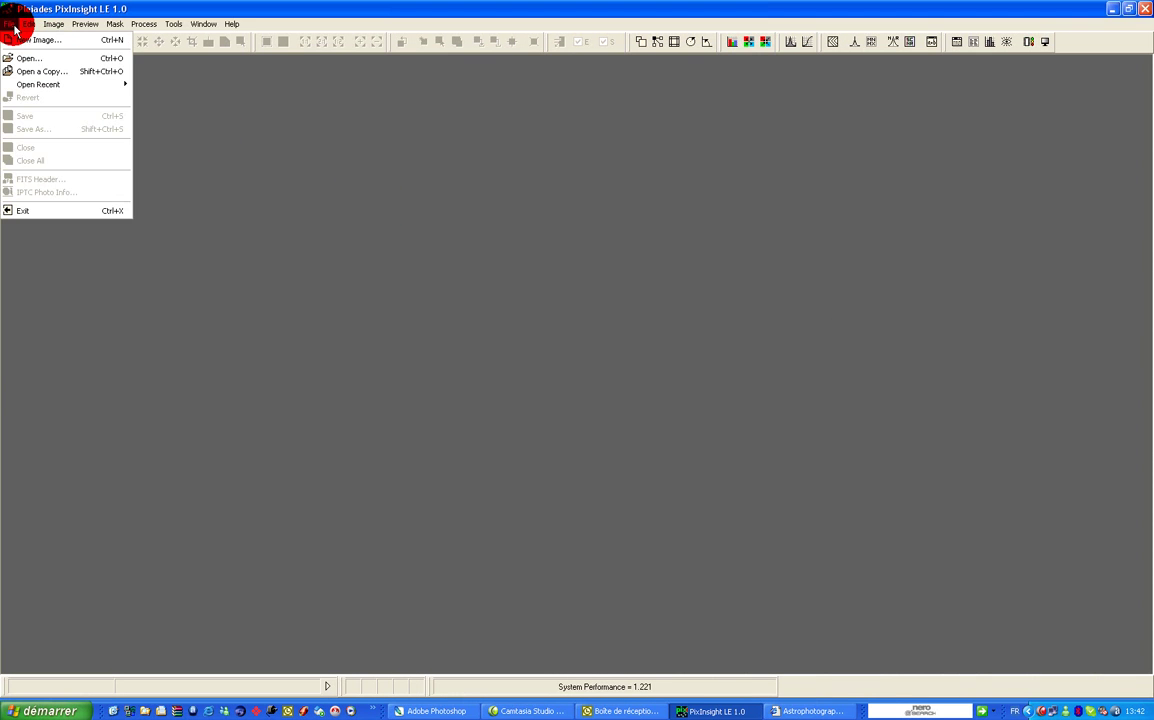
{"action": "left_click", "coordinate": [22, 58]}
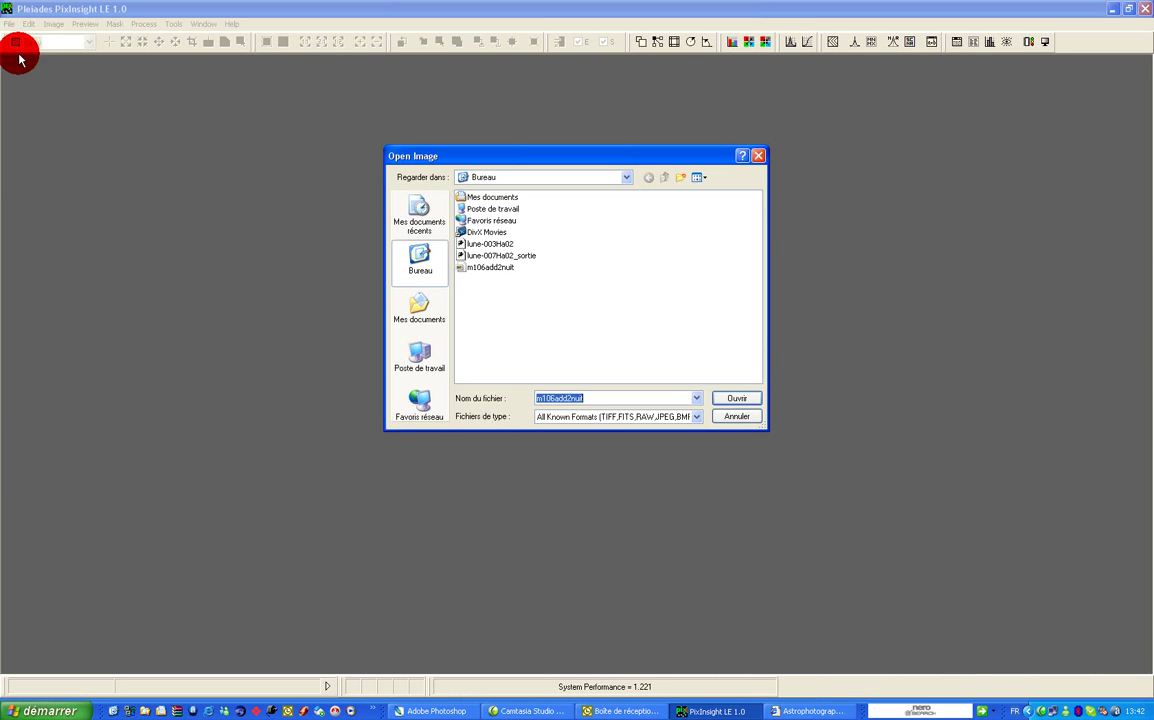
{"action": "left_click", "coordinate": [495, 268]}
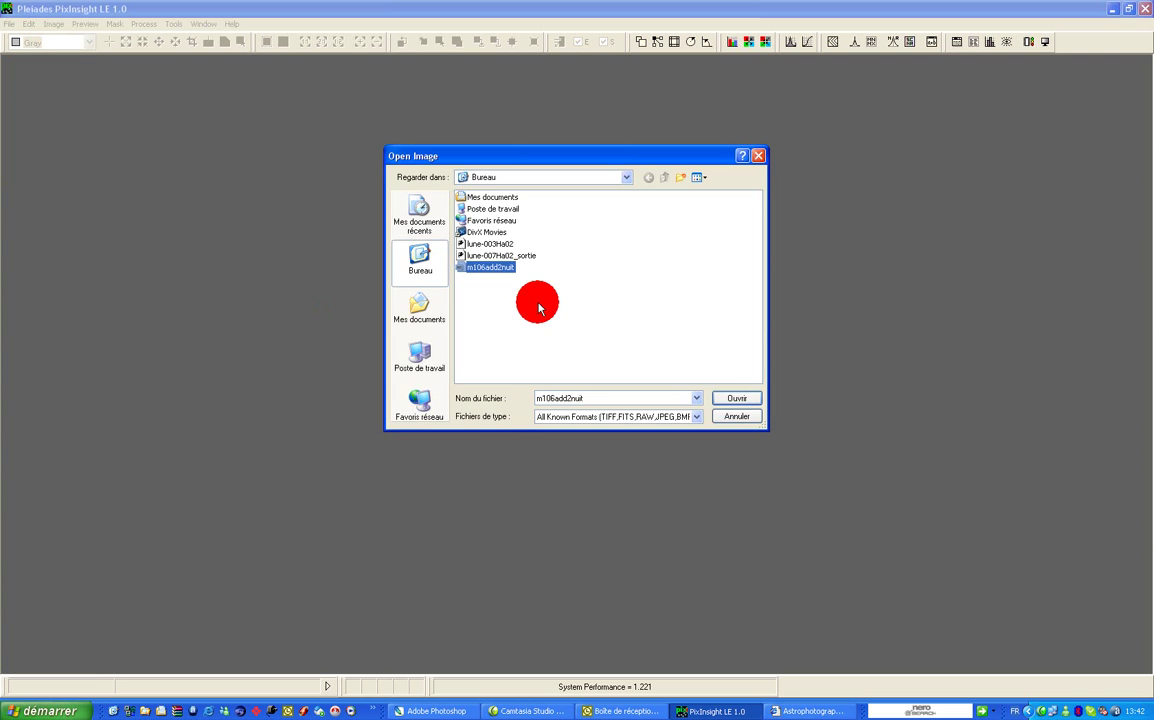
{"action": "left_click", "coordinate": [730, 399]}
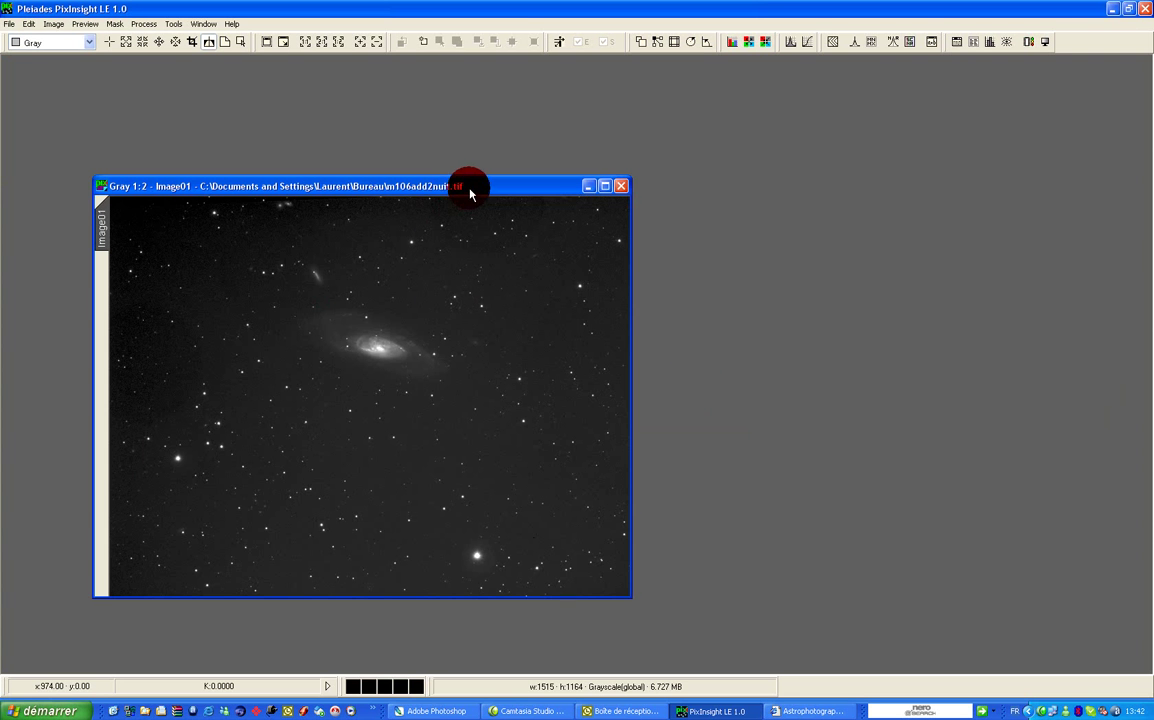
{"action": "left_click_drag", "start_coordinate": [471, 188], "coordinate": [424, 105]}
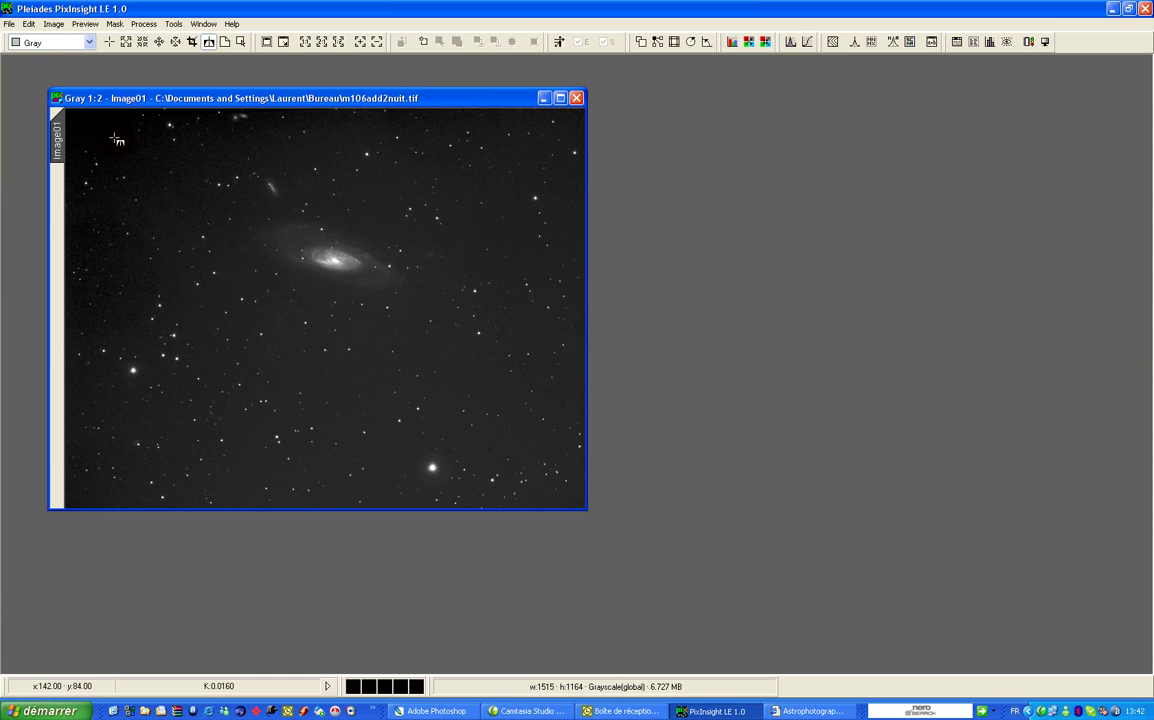
{"action": "left_click", "coordinate": [325, 250]}
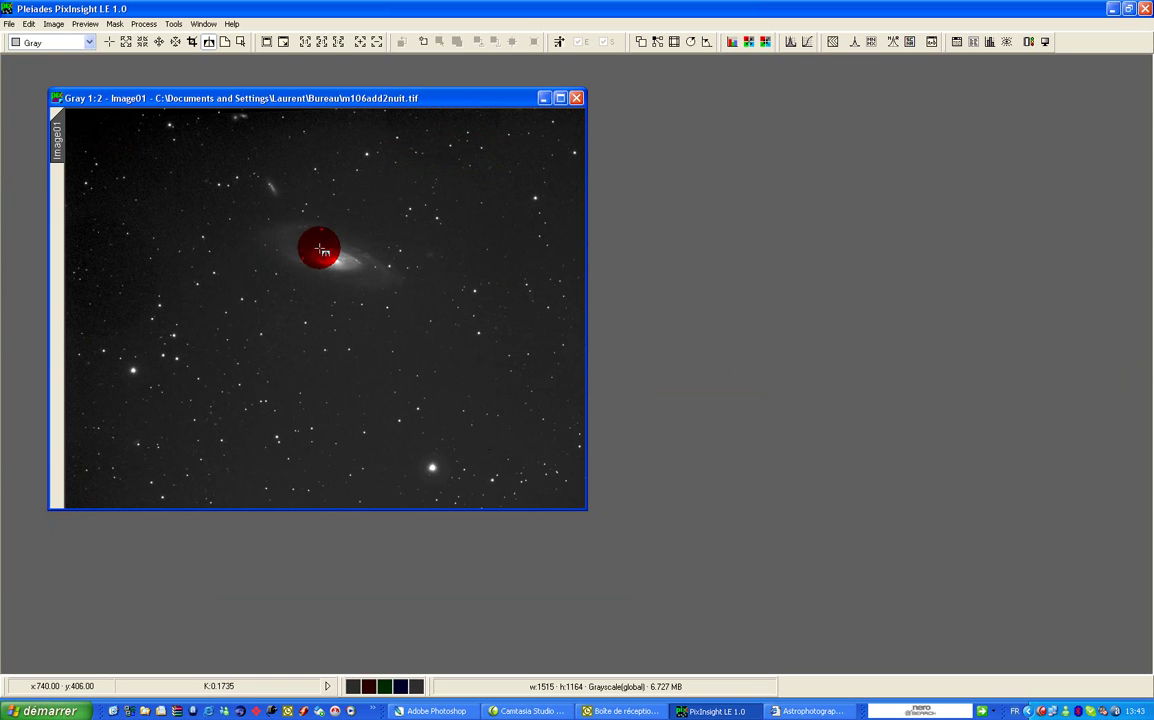
{"action": "left_click", "coordinate": [525, 444]}
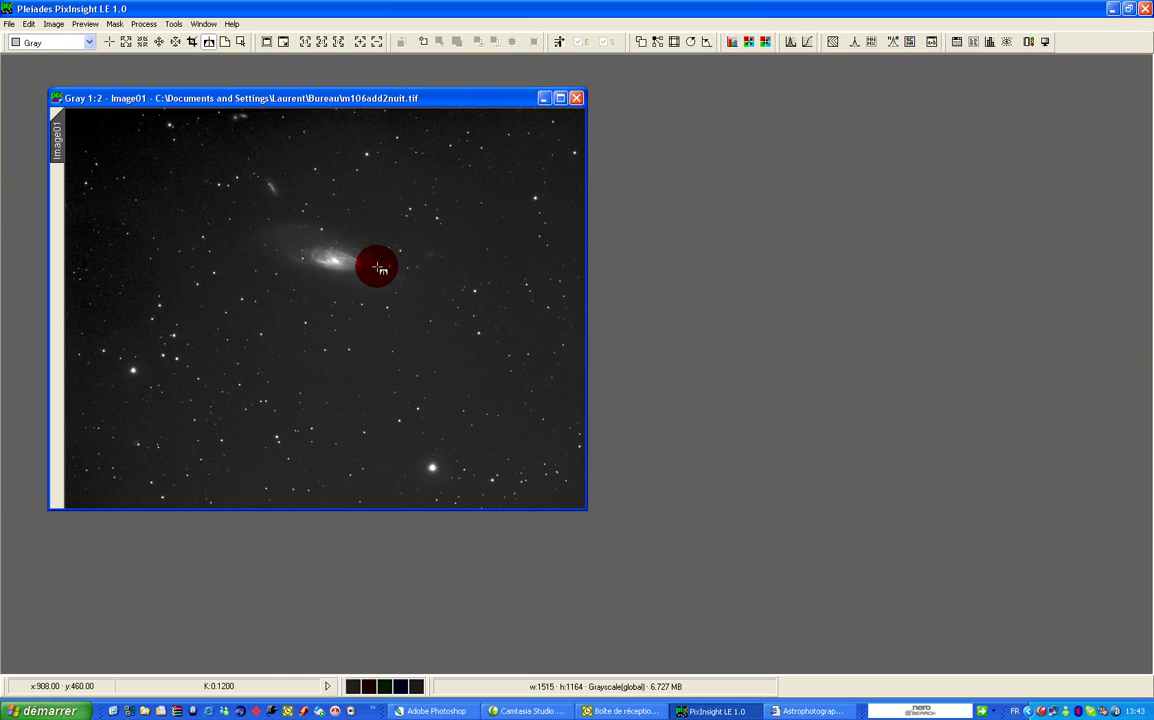
Start Dynamic Background Extraction and generate a sample grid with a default sample radius of 30 and 30 horizontal intervals.
{"action": "left_click", "coordinate": [210, 42]}
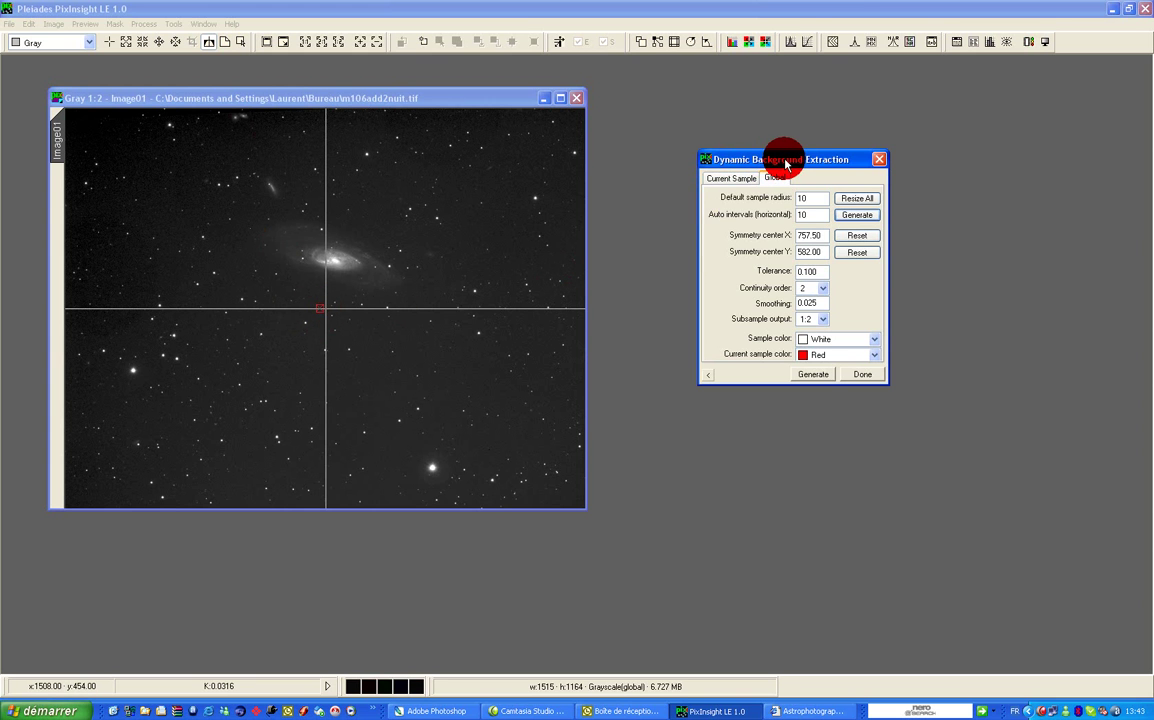
{"action": "mouse_move", "coordinate": [812, 197]}
{"action": "left_mouse_down"}
{"action": "mouse_move", "coordinate": [793, 199]}
{"action": "mouse_move", "coordinate": [793, 215]}
{"action": "mouse_move", "coordinate": [817, 212]}
{"action": "left_mouse_up"}
{"action": "type", "text": "3"}
{"action": "type", "text": "3"}
{"action": "left_click", "coordinate": [858, 215]}
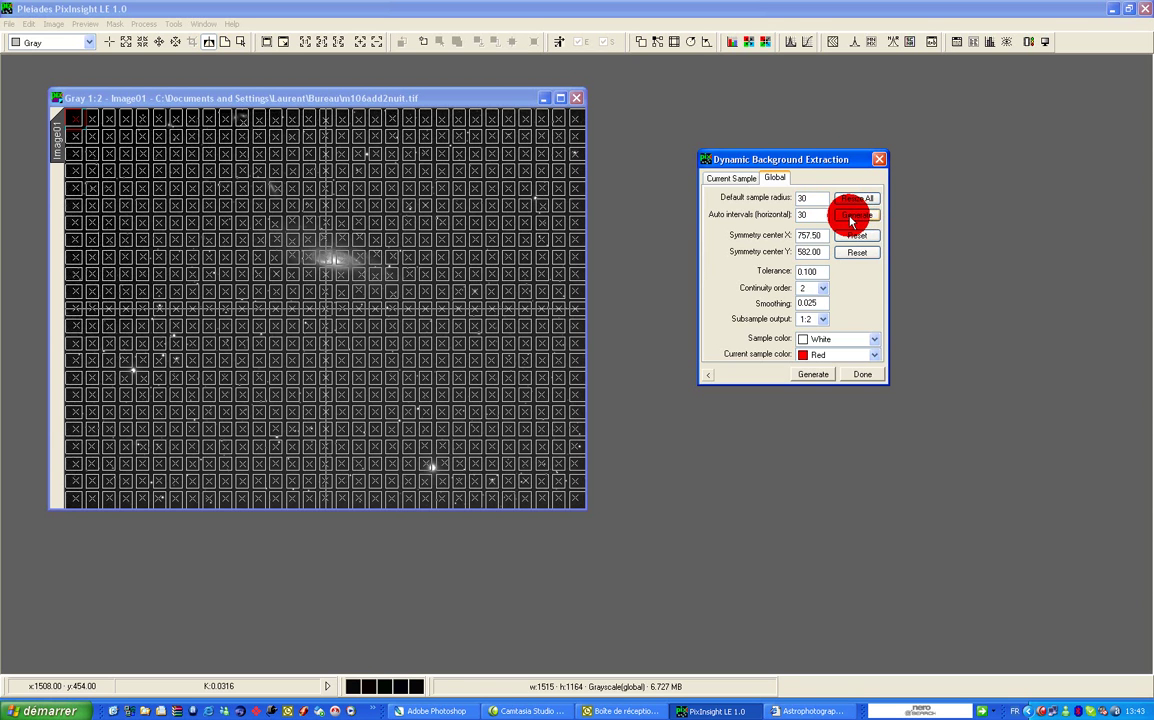
Delete the background samples covering the large galaxy and the small galaxy above it.
{"action": "left_click", "coordinate": [311, 245]}
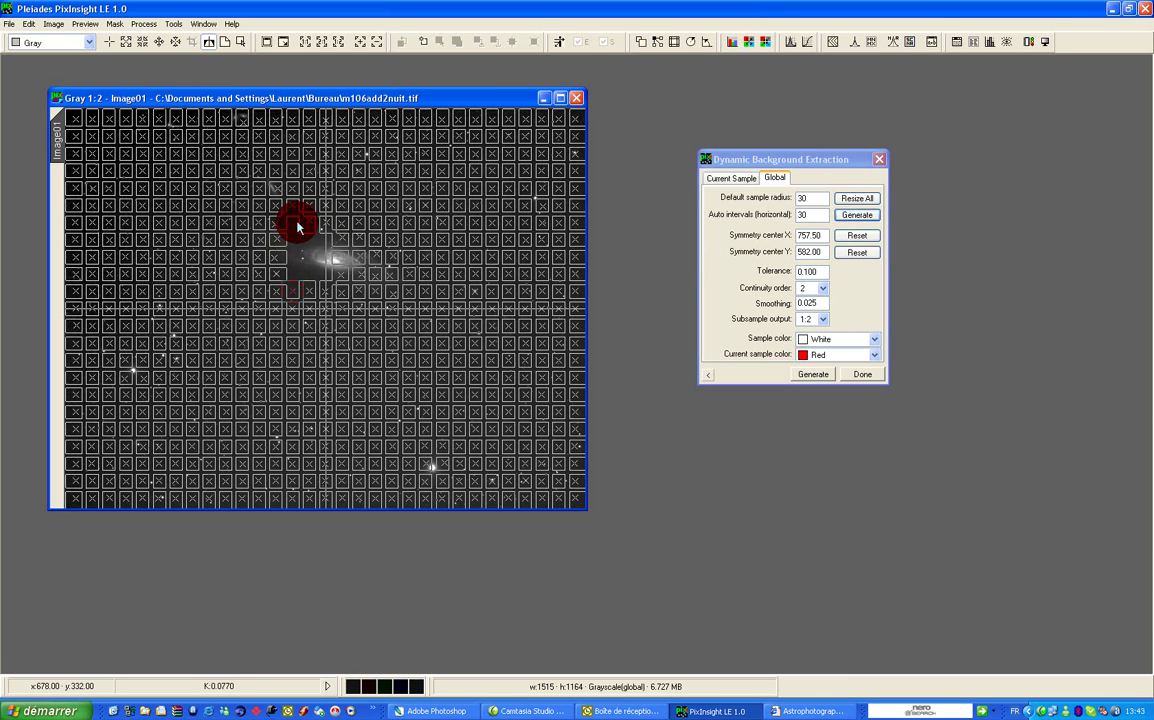
{"action": "left_click_drag", "start_coordinate": [300, 226], "coordinate": [376, 257]}
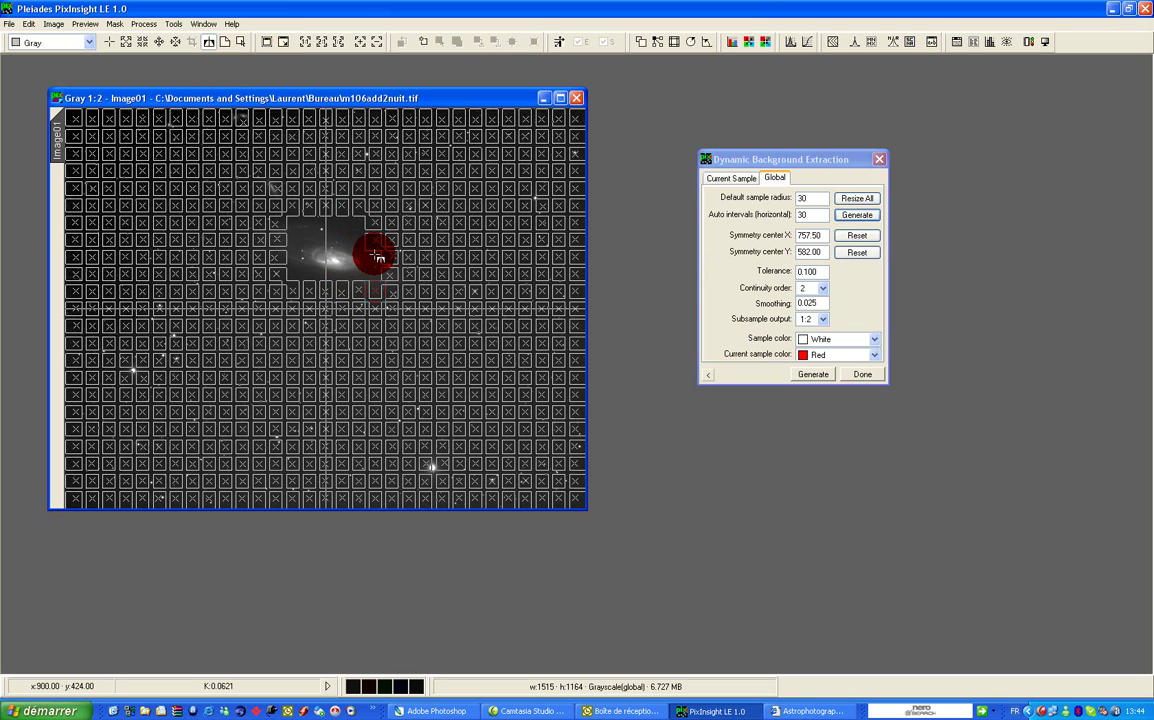
{"action": "mouse_move", "coordinate": [379, 256]}
{"action": "left_mouse_down"}
{"action": "mouse_move", "coordinate": [399, 274]}
{"action": "mouse_move", "coordinate": [375, 243]}
{"action": "mouse_move", "coordinate": [387, 243]}
{"action": "mouse_move", "coordinate": [265, 223]}
{"action": "mouse_move", "coordinate": [289, 260]}
{"action": "mouse_move", "coordinate": [279, 276]}
{"action": "mouse_move", "coordinate": [274, 191]}
{"action": "mouse_move", "coordinate": [364, 222]}
{"action": "mouse_move", "coordinate": [388, 295]}
{"action": "mouse_move", "coordinate": [360, 278]}
{"action": "mouse_move", "coordinate": [307, 296]}
{"action": "mouse_move", "coordinate": [428, 287]}
{"action": "mouse_move", "coordinate": [288, 250]}
{"action": "mouse_move", "coordinate": [343, 268]}
{"action": "mouse_move", "coordinate": [283, 232]}
{"action": "mouse_move", "coordinate": [369, 285]}
{"action": "mouse_move", "coordinate": [322, 224]}
{"action": "mouse_move", "coordinate": [314, 247]}
{"action": "mouse_move", "coordinate": [392, 269]}
{"action": "left_mouse_up"}
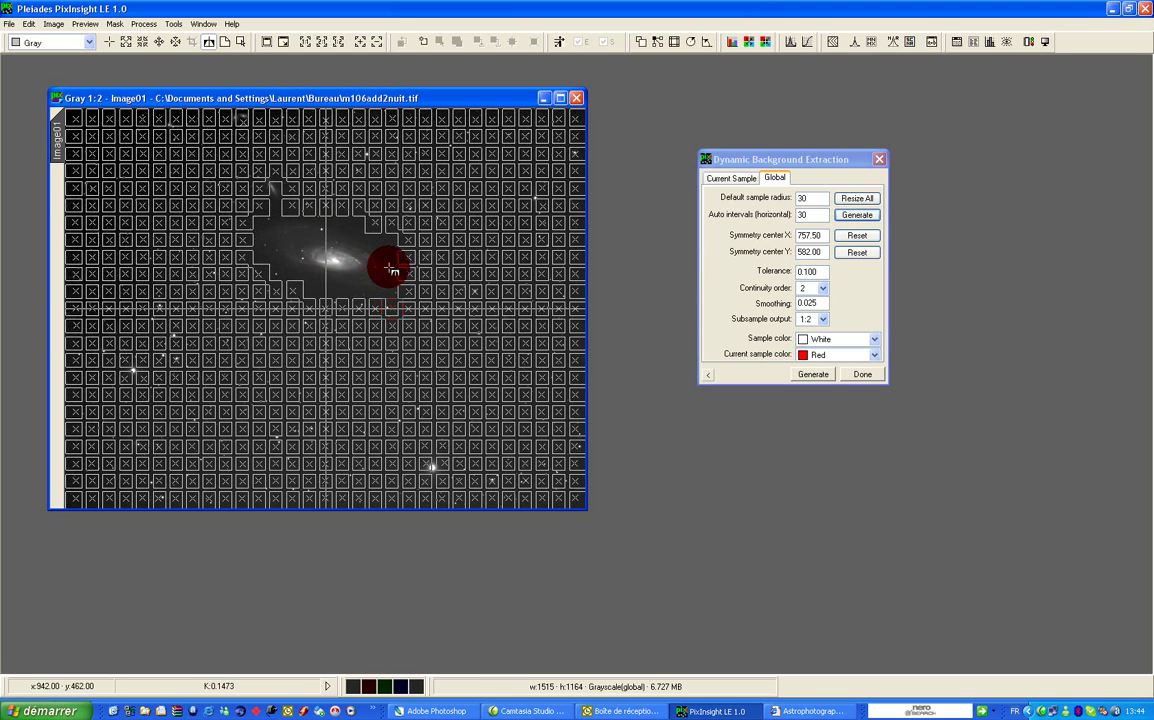
Generate the background model, place it beside the original image, and finish Dynamic Background Extraction.
{"action": "left_click", "coordinate": [811, 373]}
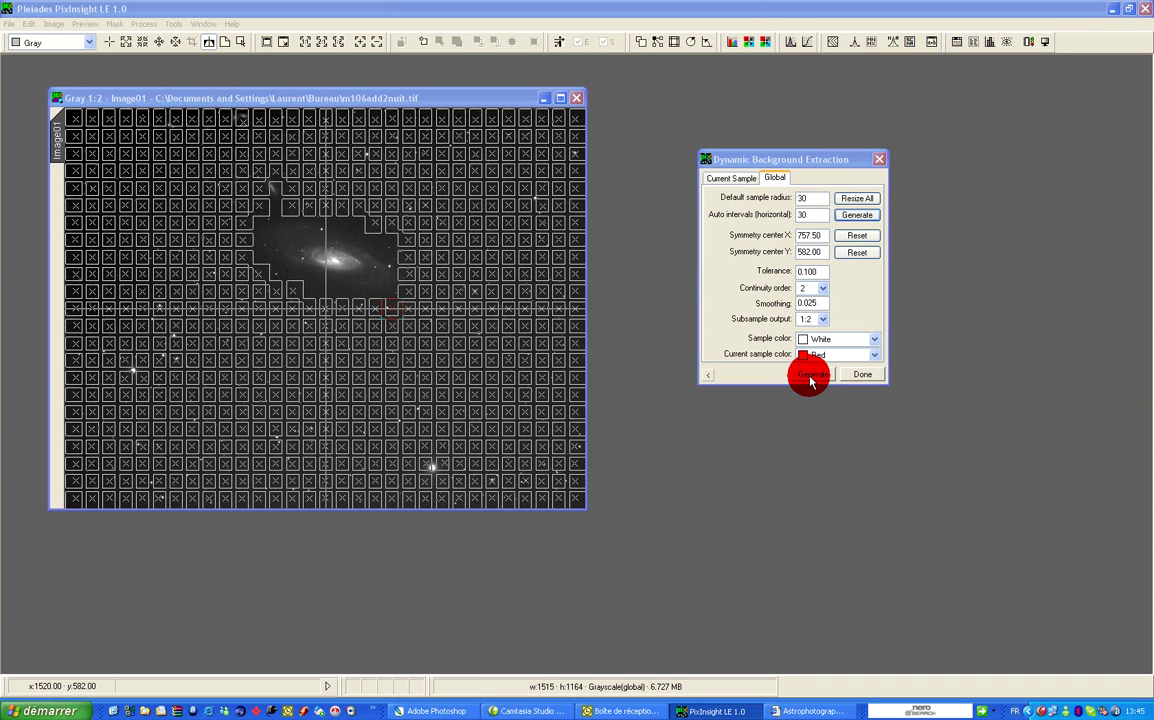
{"action": "left_click", "coordinate": [811, 376]}
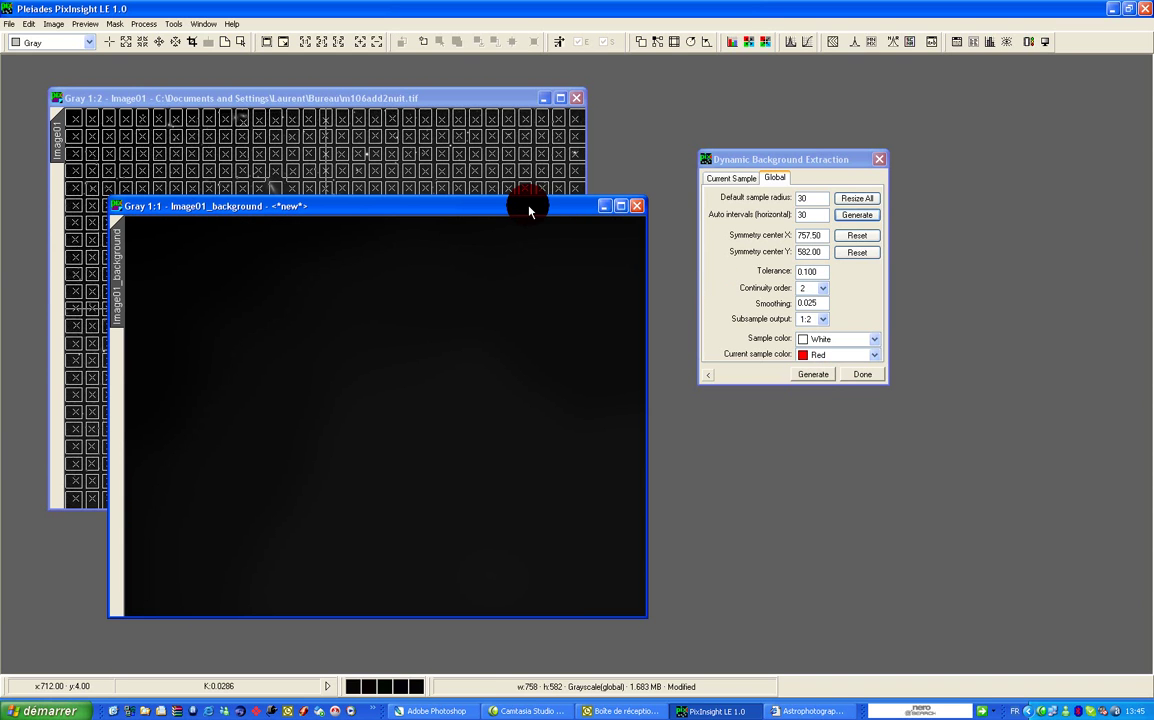
{"action": "left_click_drag", "start_coordinate": [510, 212], "coordinate": [1004, 110]}
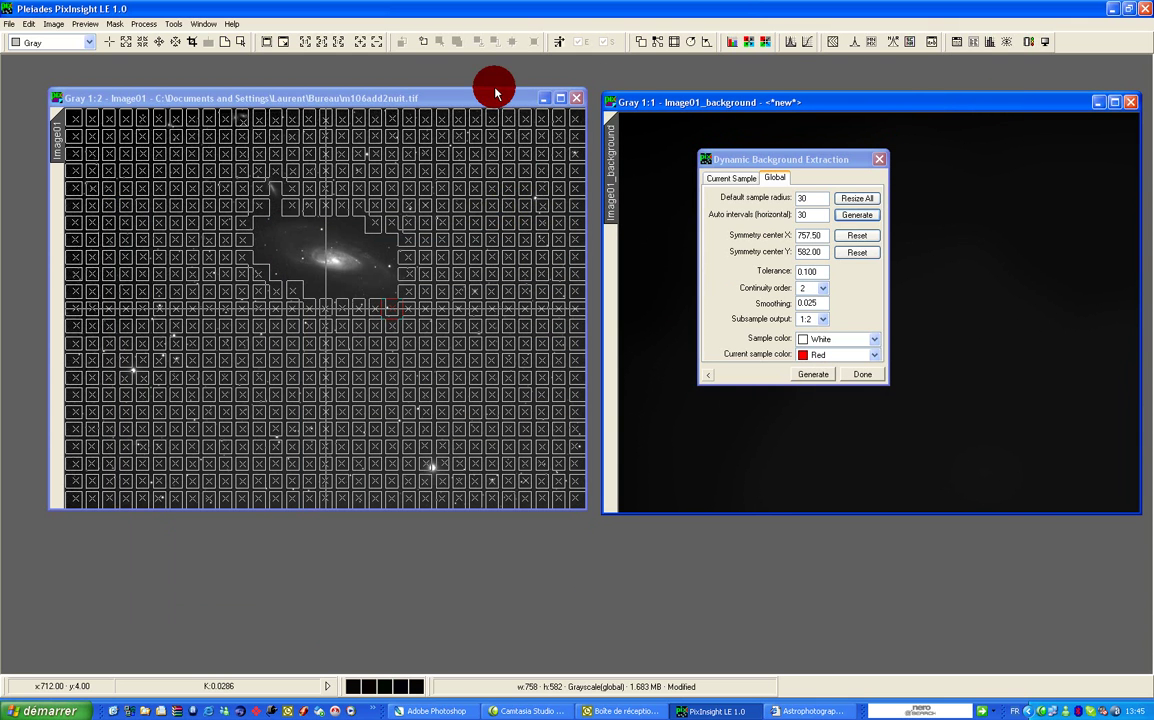
{"action": "left_click", "coordinate": [733, 180]}
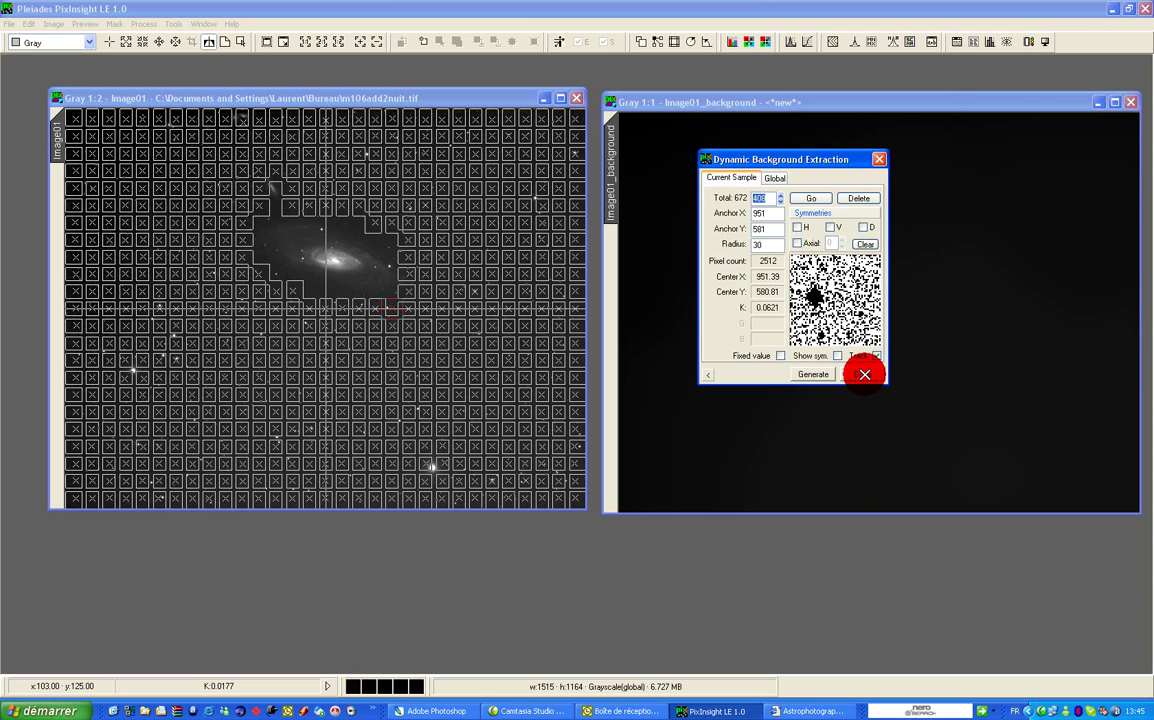
{"action": "left_click", "coordinate": [865, 375]}
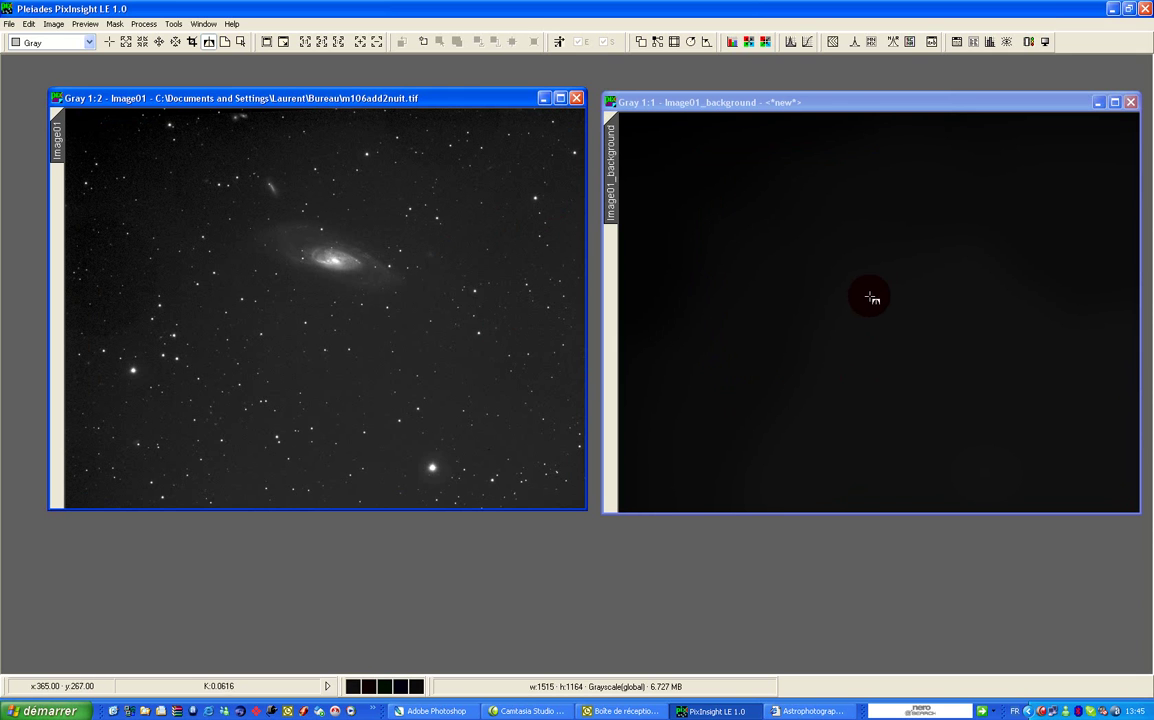
Open Pixel Math and set it to subtract Image01_background from the target image.
{"action": "left_click", "coordinate": [928, 46]}
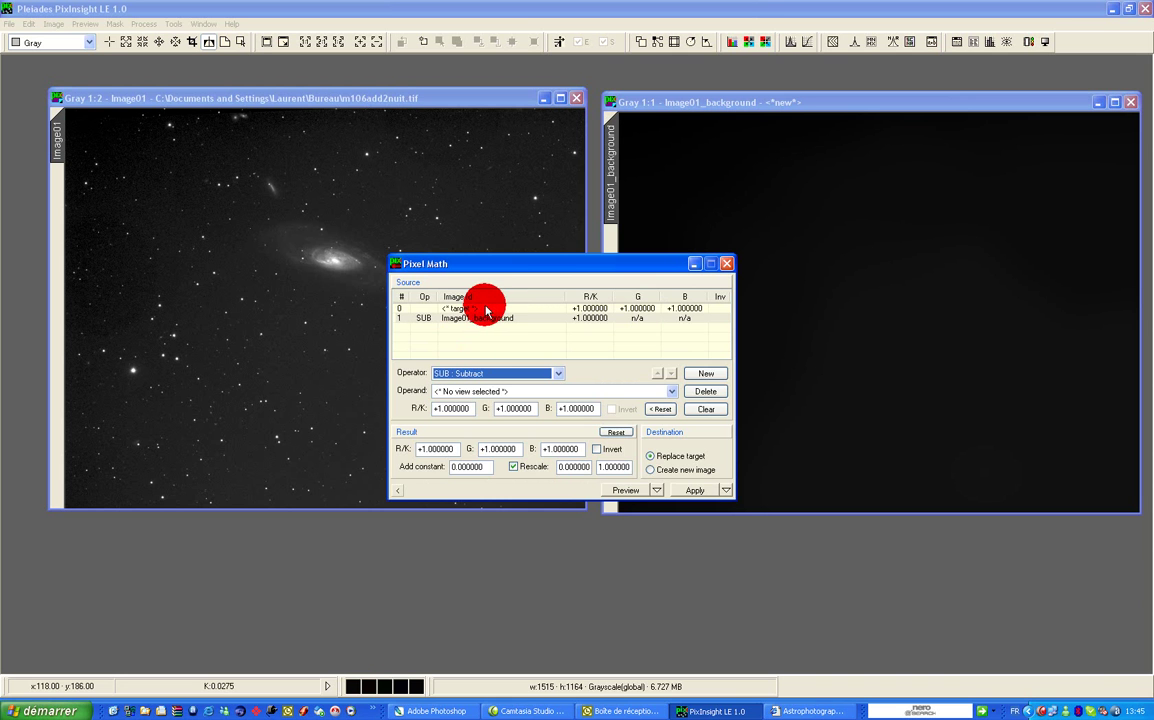
{"action": "left_click_drag", "start_coordinate": [543, 263], "coordinate": [710, 207]}
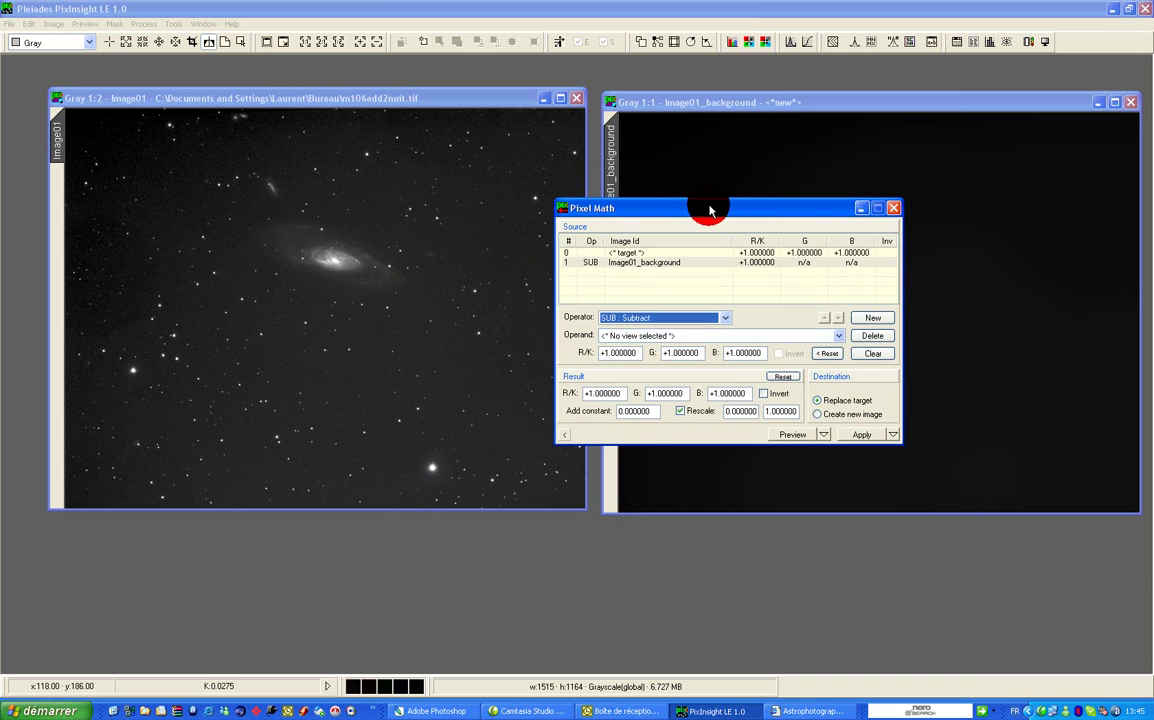
{"action": "left_click", "coordinate": [631, 263]}
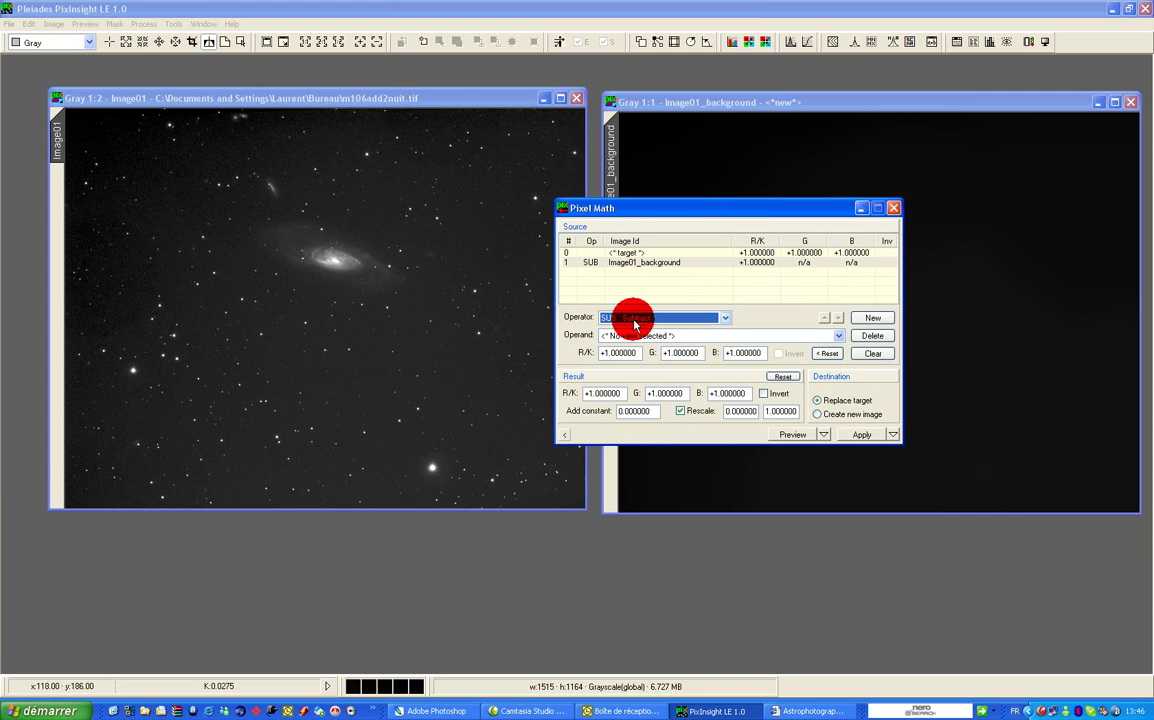
{"action": "left_click", "coordinate": [838, 336]}
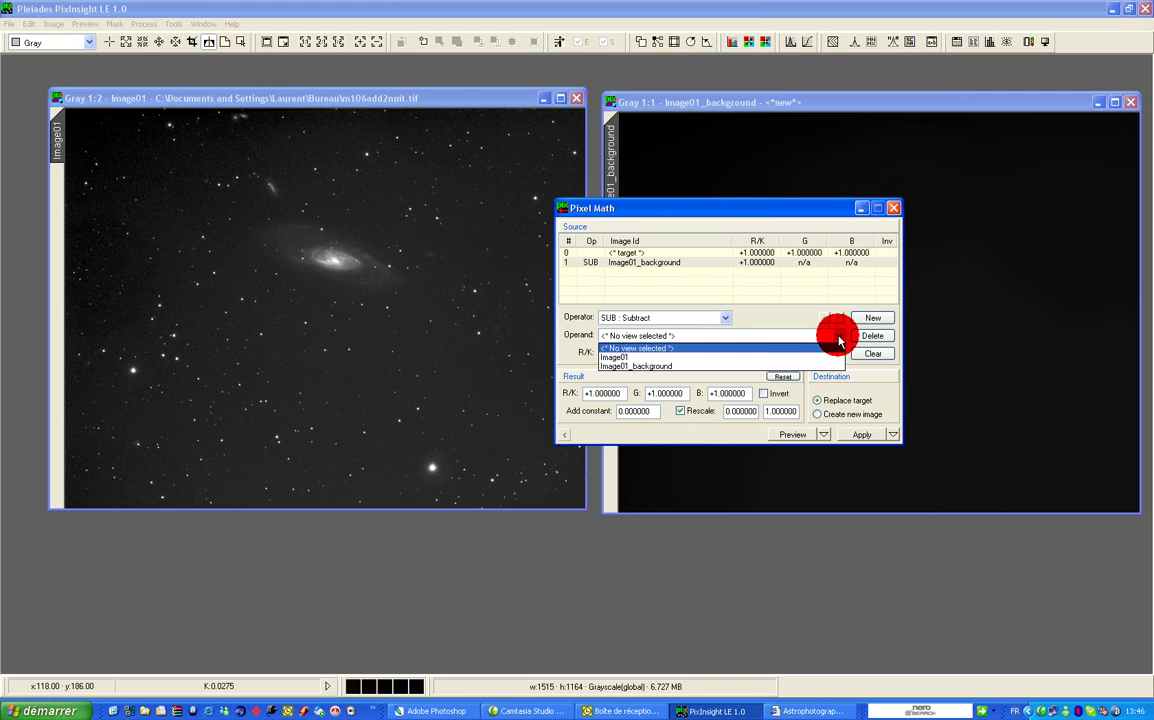
{"action": "left_click", "coordinate": [676, 366]}
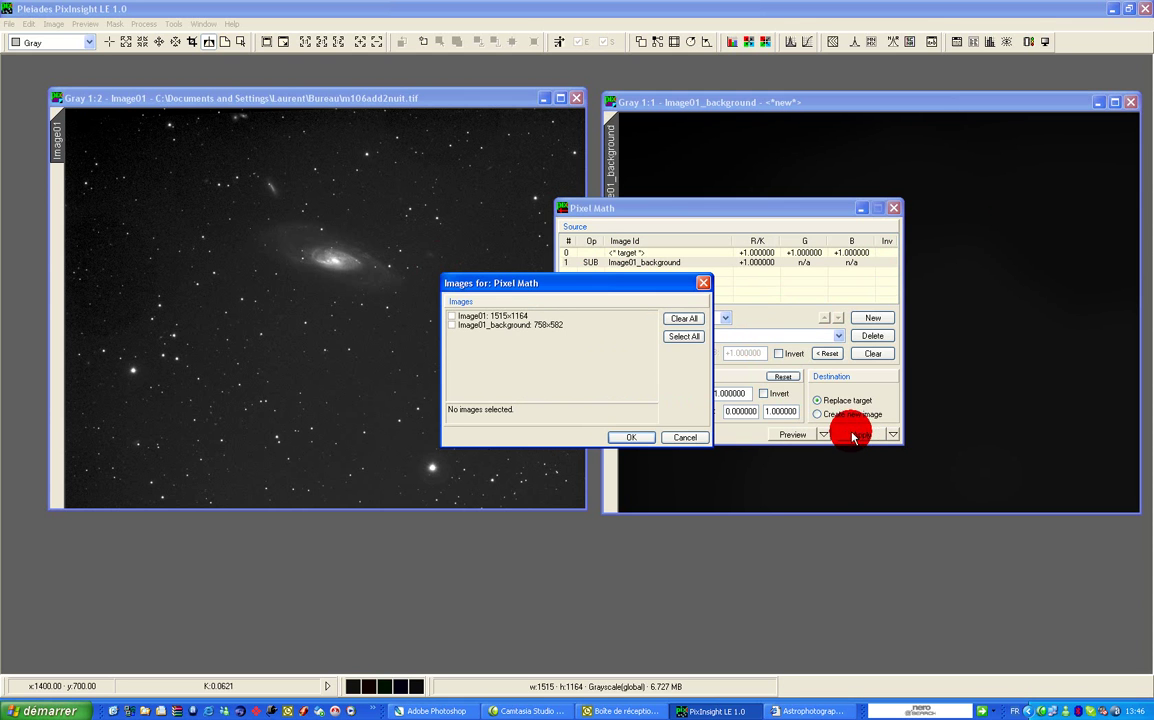
Apply the background subtraction to Image01 only, replacing the target, and close Pixel Math.
{"action": "left_click", "coordinate": [444, 330]}
{"action": "left_click", "coordinate": [451, 317]}
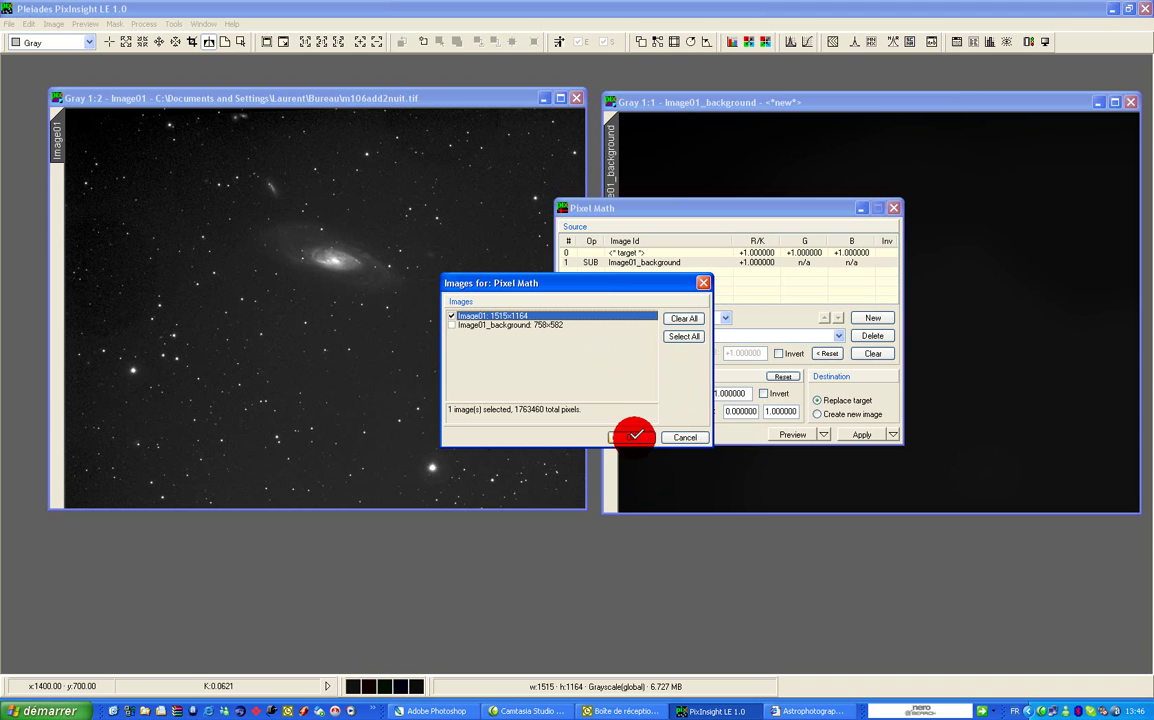
{"action": "left_click", "coordinate": [632, 437]}
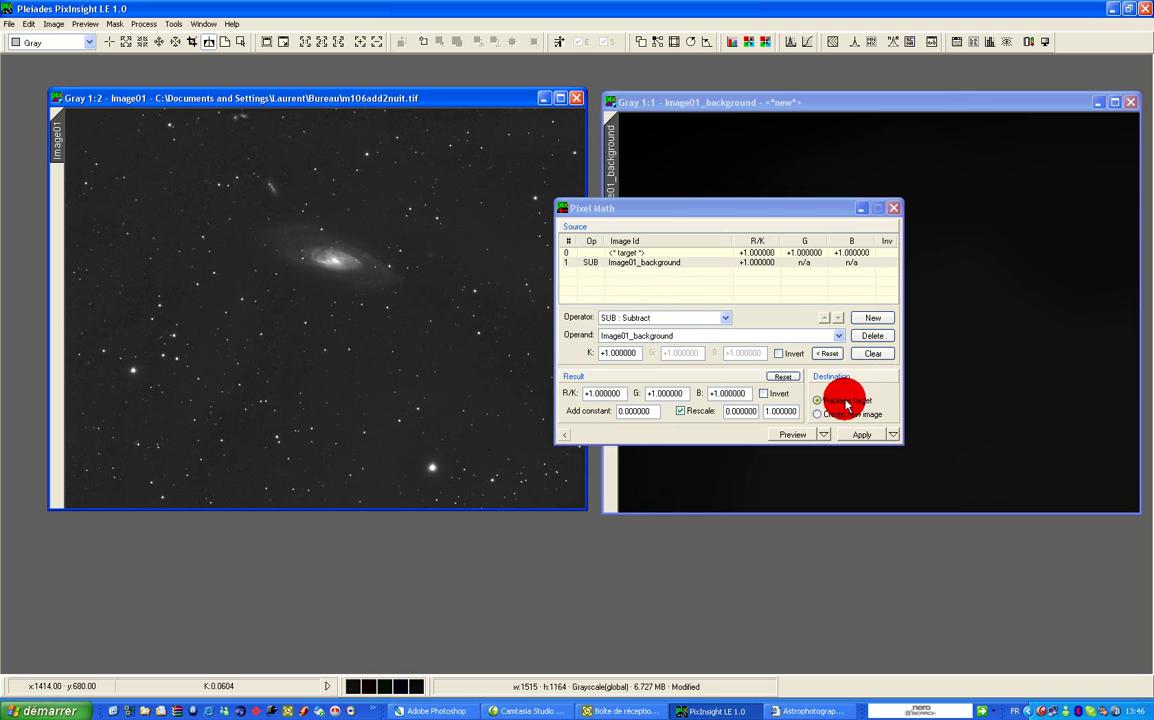
{"action": "left_click", "coordinate": [893, 209]}
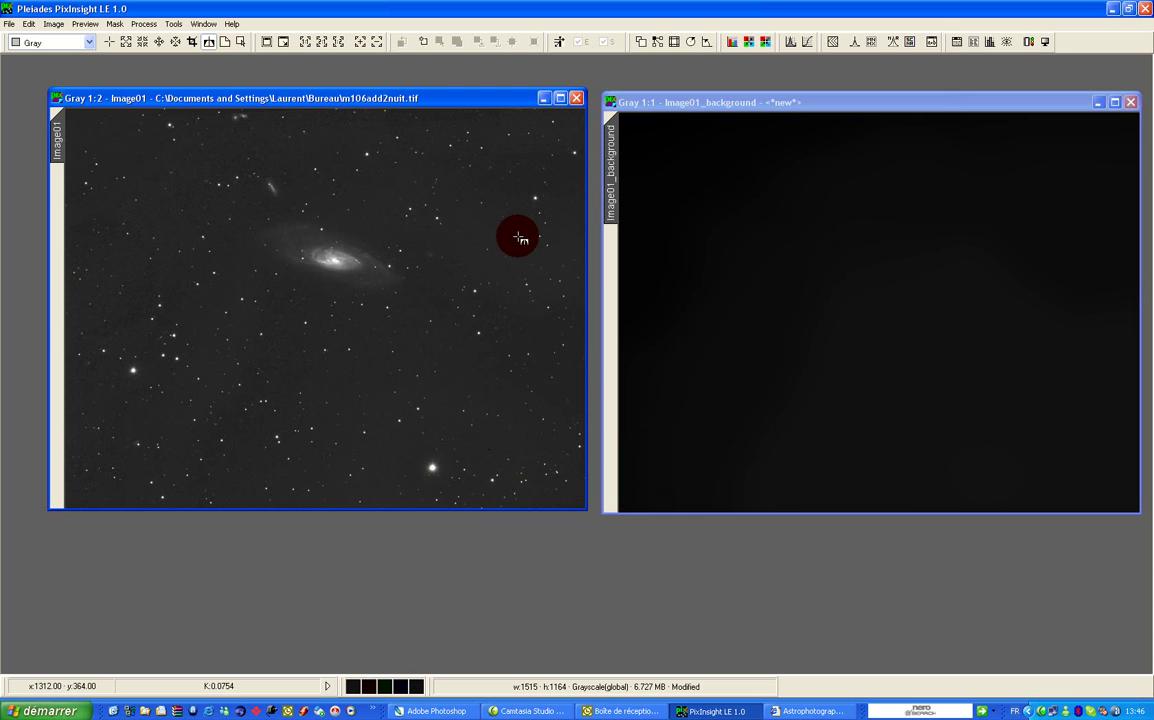
Save the corrected image to the desktop (Bureau) as the TIFF m106add2nuitfondiel, 16-bit unsigned integer without compression.
{"action": "left_click", "coordinate": [10, 24]}
{"action": "left_click", "coordinate": [21, 114]}
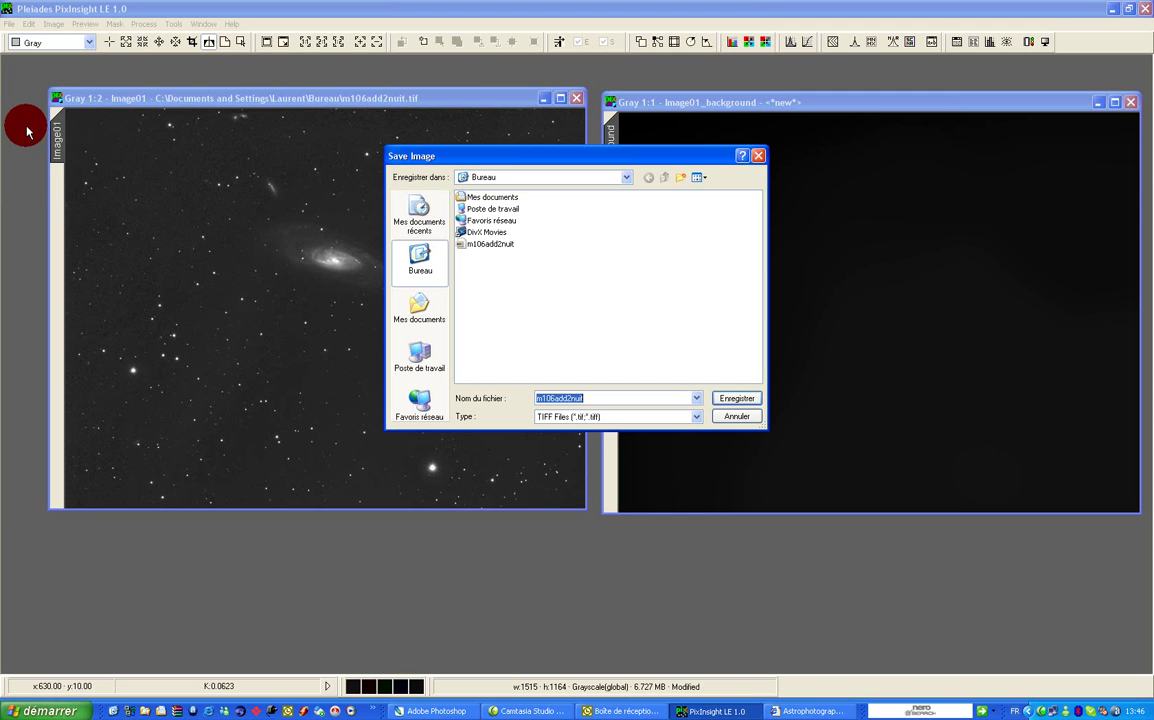
{"action": "left_click", "coordinate": [591, 398]}
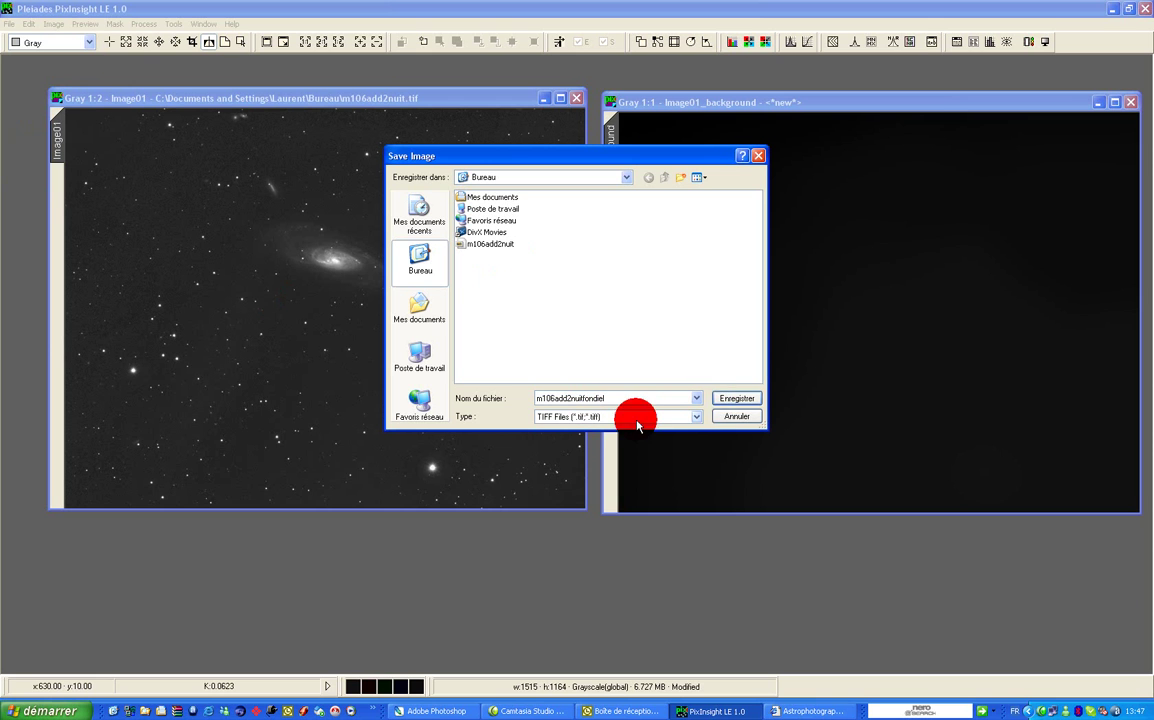
{"action": "left_click", "coordinate": [733, 399]}
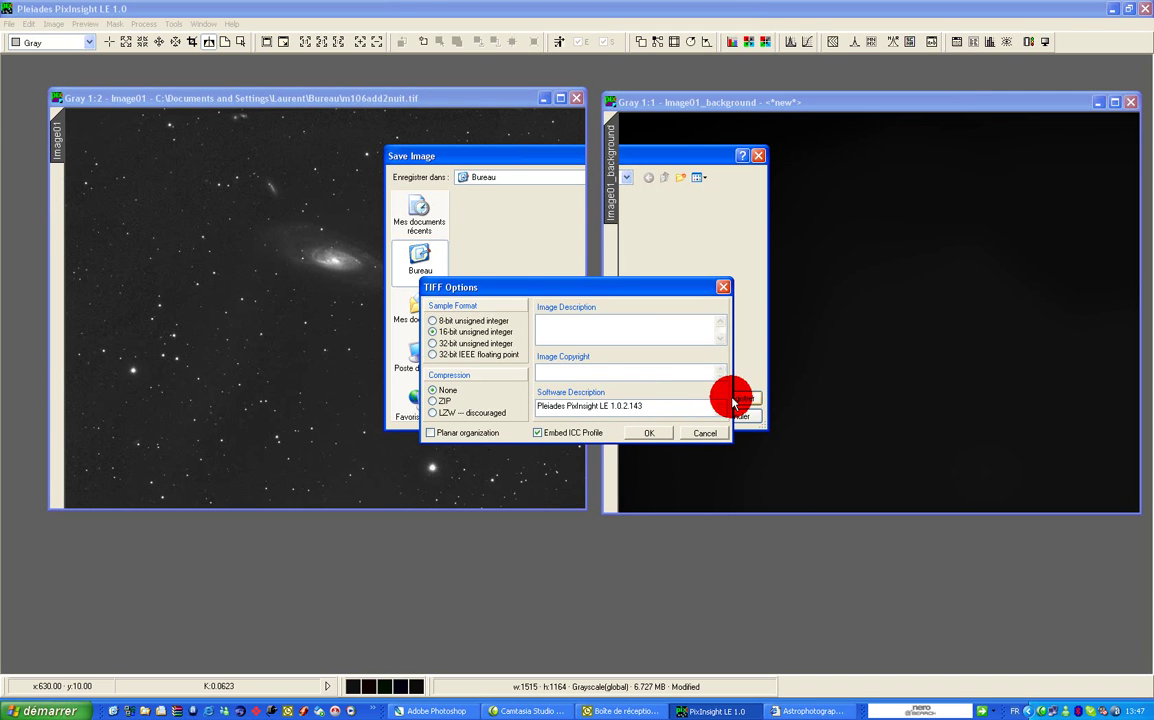
{"action": "left_click", "coordinate": [668, 430]}
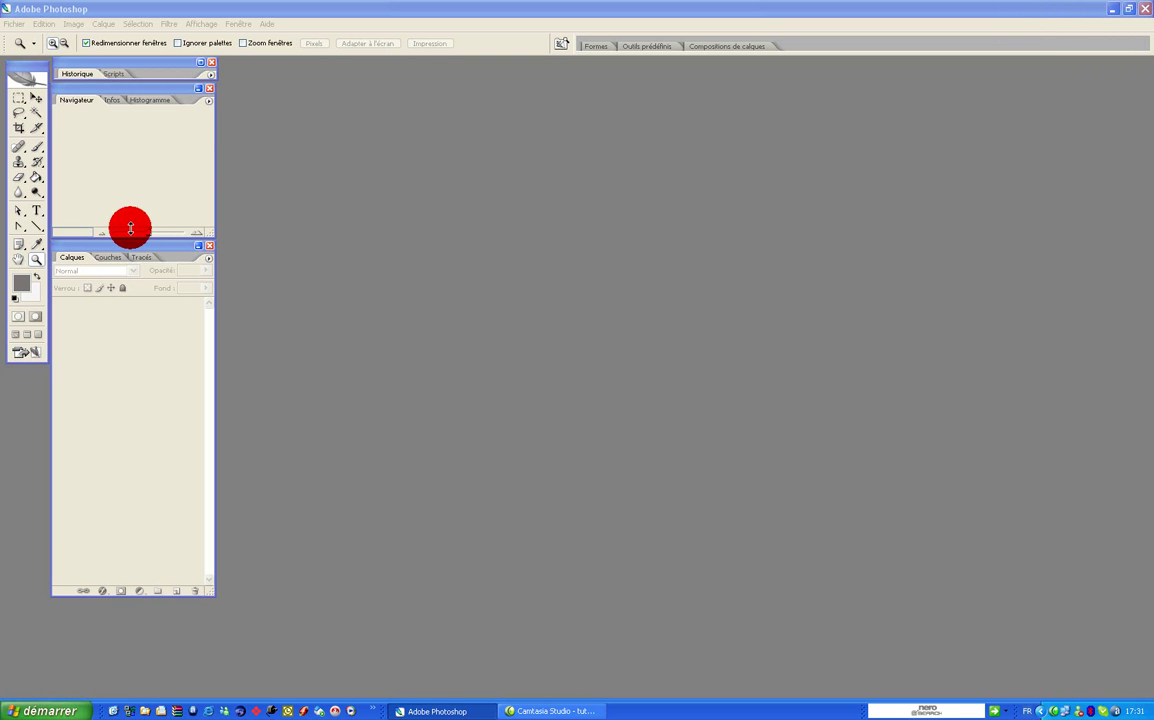
Switch to Photoshop and open the m106add2nuitfondiel image from the desktop folder (Bureau).
{"action": "left_click", "coordinate": [19, 24]}
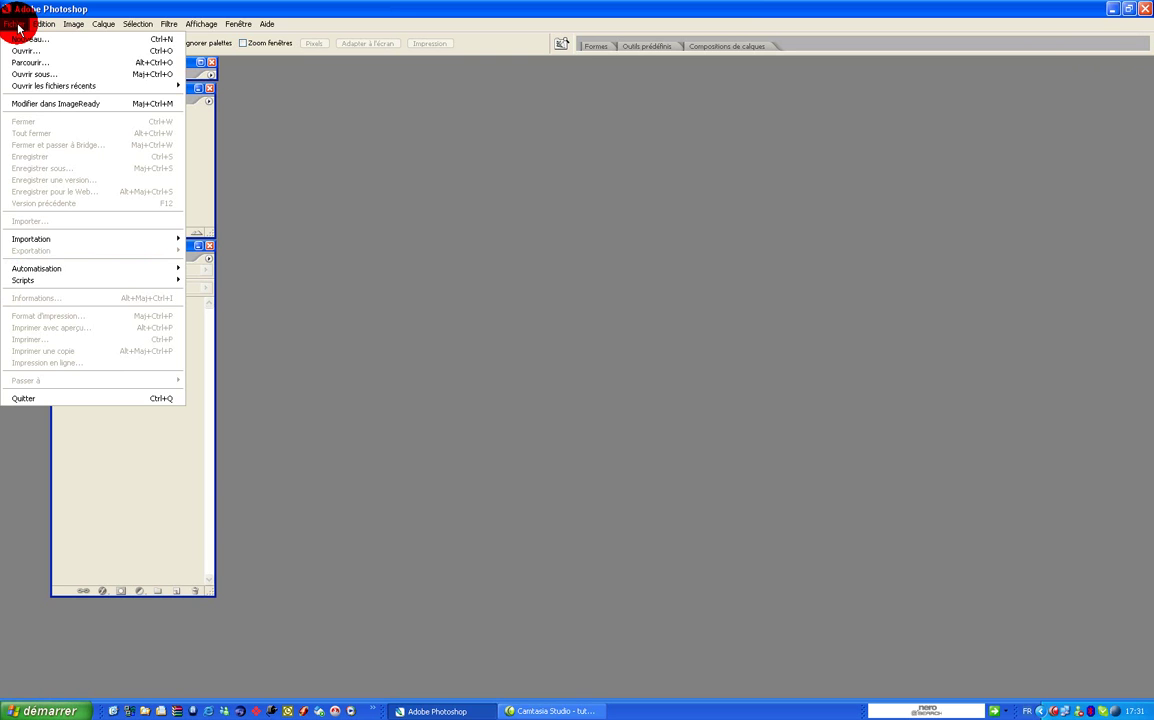
{"action": "left_click", "coordinate": [19, 50]}
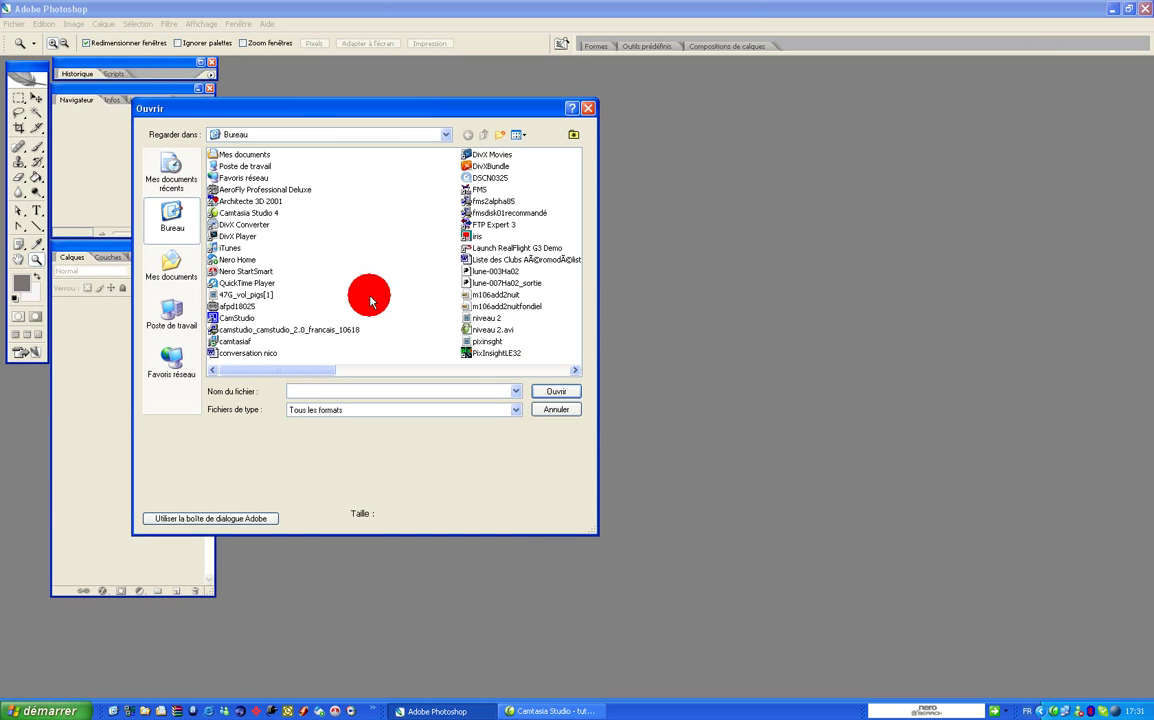
{"action": "left_click", "coordinate": [503, 306]}
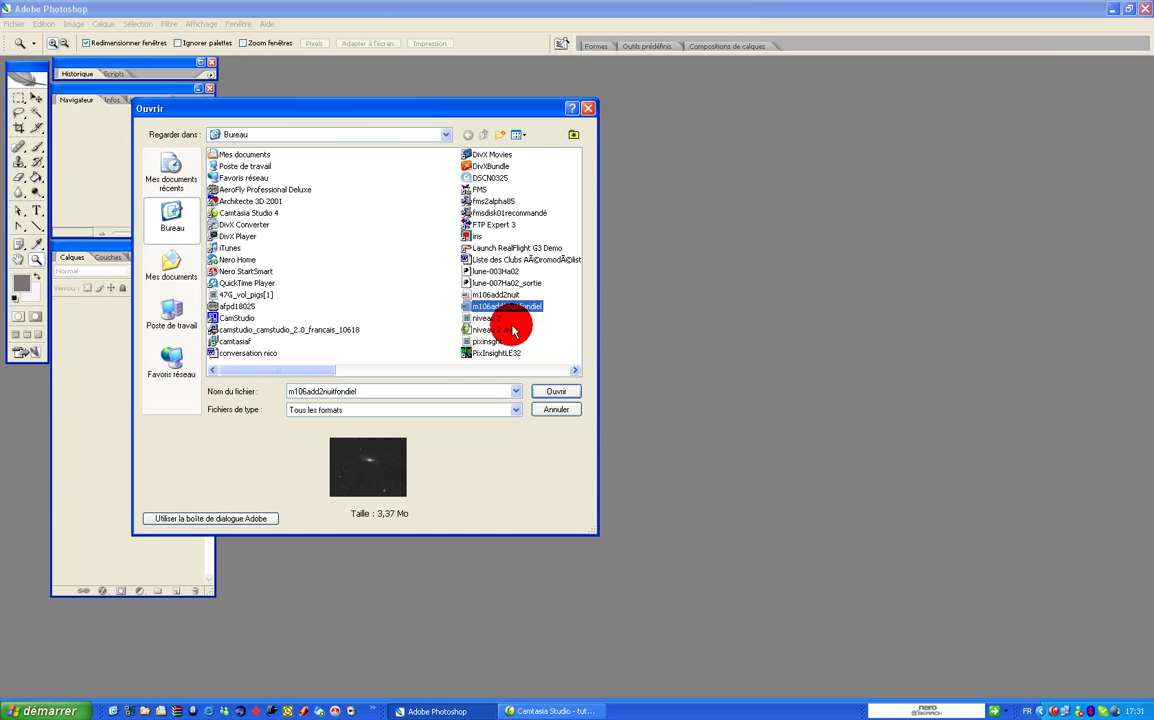
{"action": "left_click", "coordinate": [550, 391]}
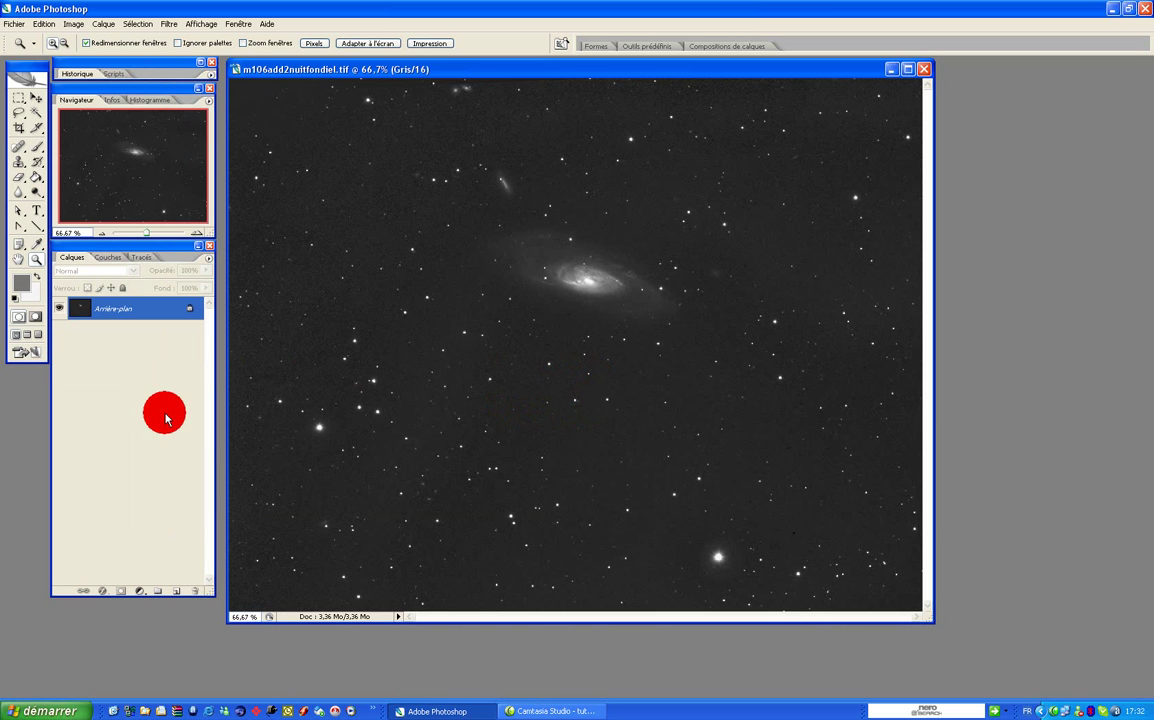
Add a Levels (Niveaux) adjustment layer with the input black point at 8 and the midtone at 1,12.
{"action": "left_click", "coordinate": [139, 592]}
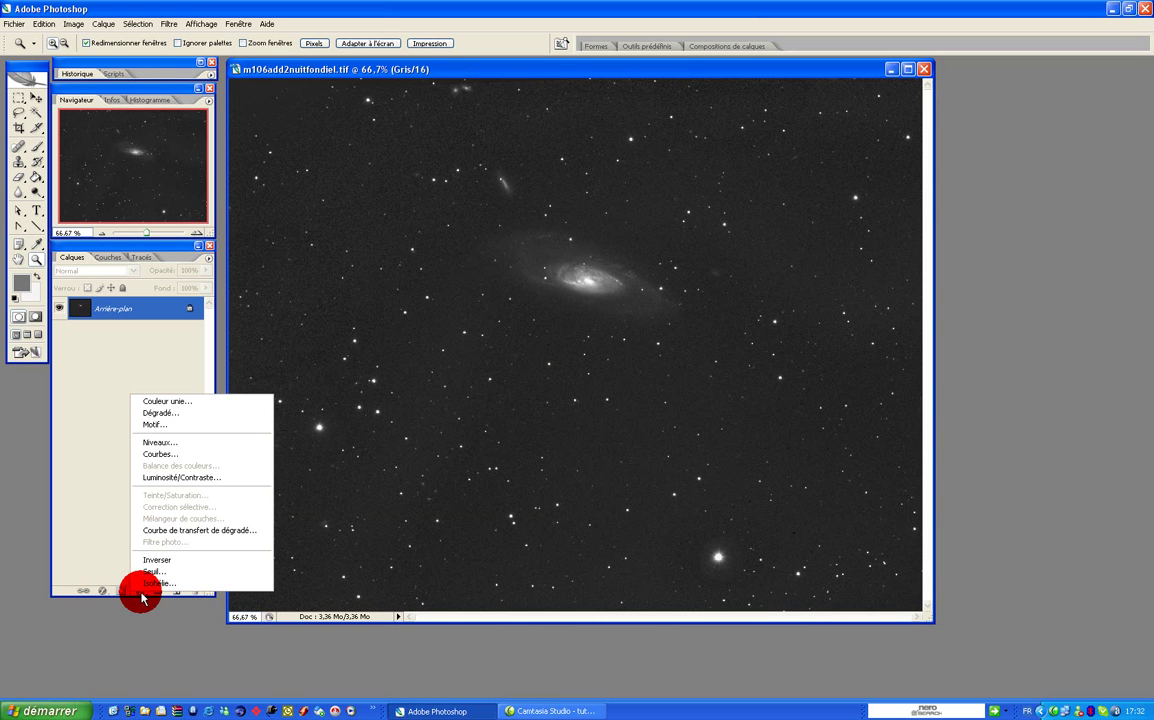
{"action": "left_click", "coordinate": [161, 442]}
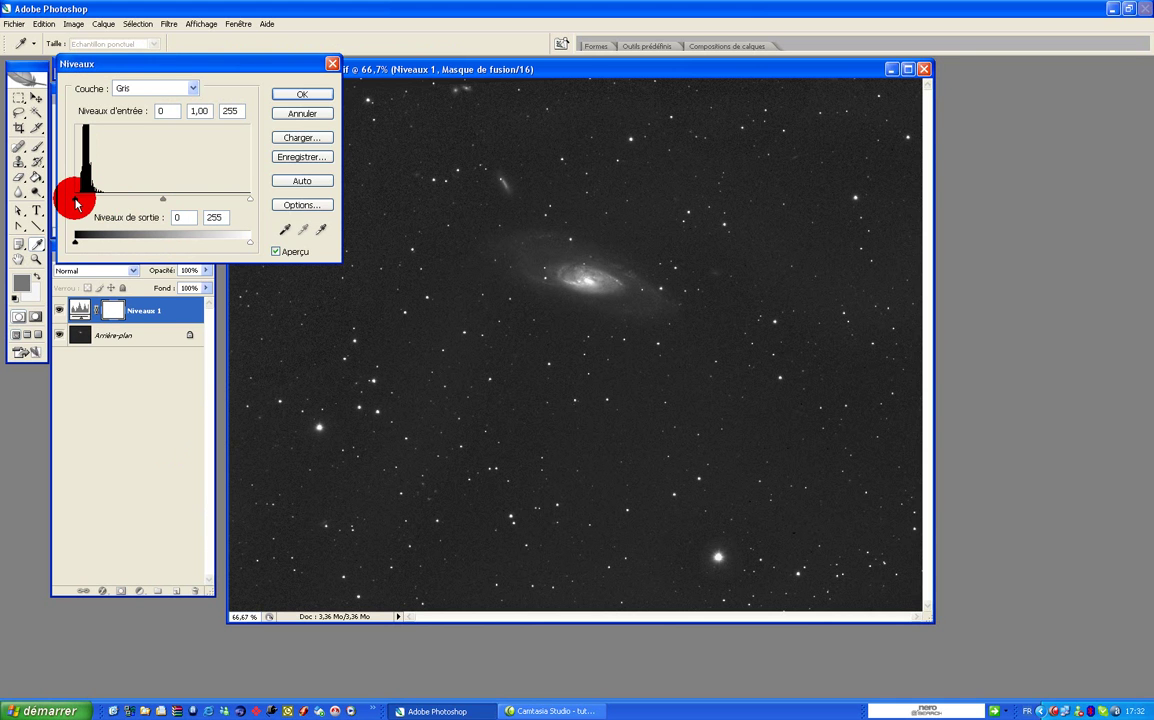
{"action": "left_click_drag", "start_coordinate": [75, 203], "coordinate": [82, 203]}
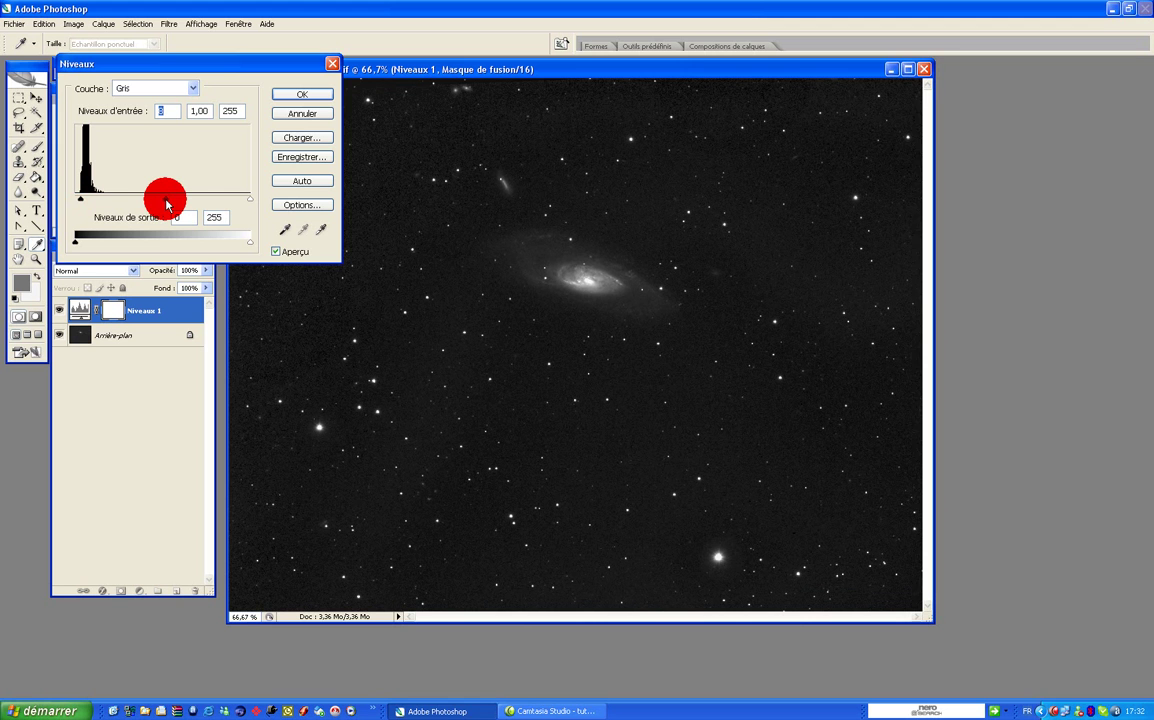
{"action": "left_click_drag", "start_coordinate": [166, 204], "coordinate": [158, 205]}
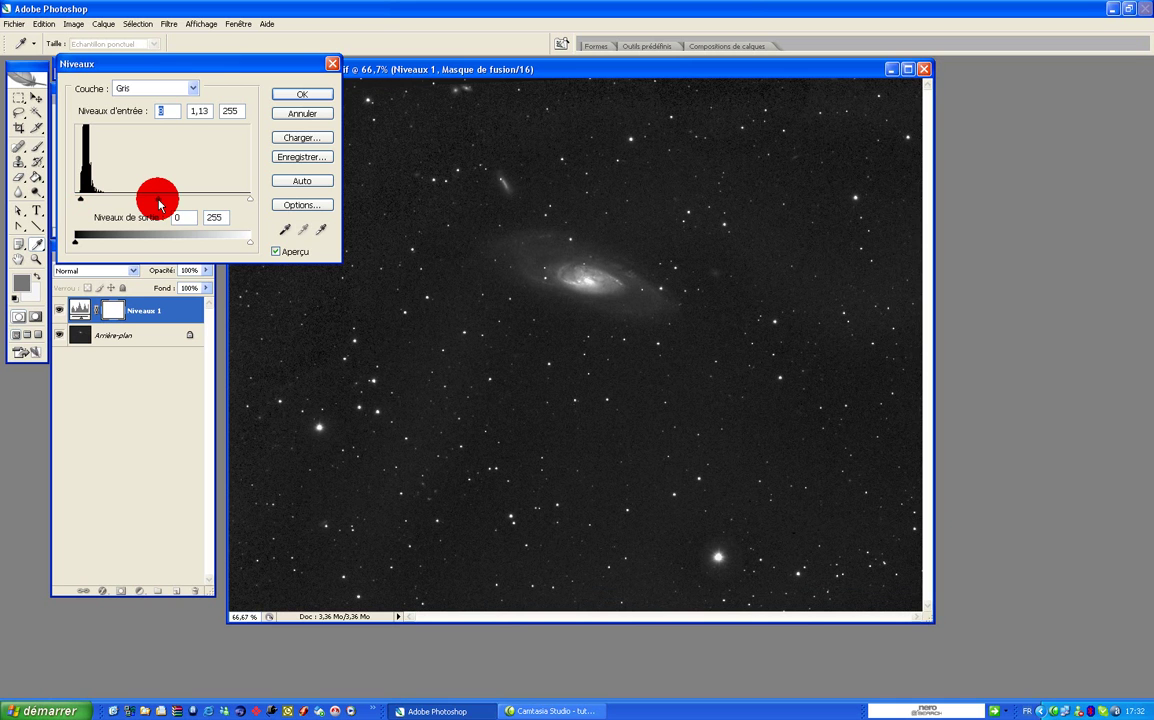
{"action": "key", "text": "Tab"}
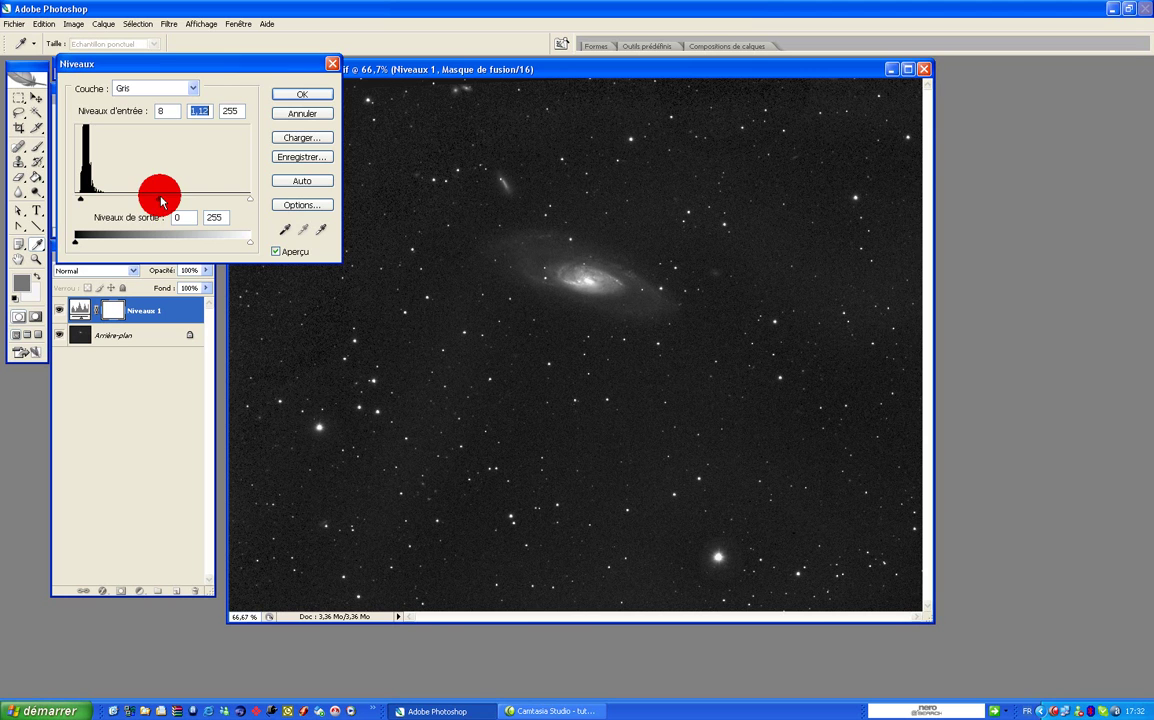
{"action": "left_click", "coordinate": [297, 100]}
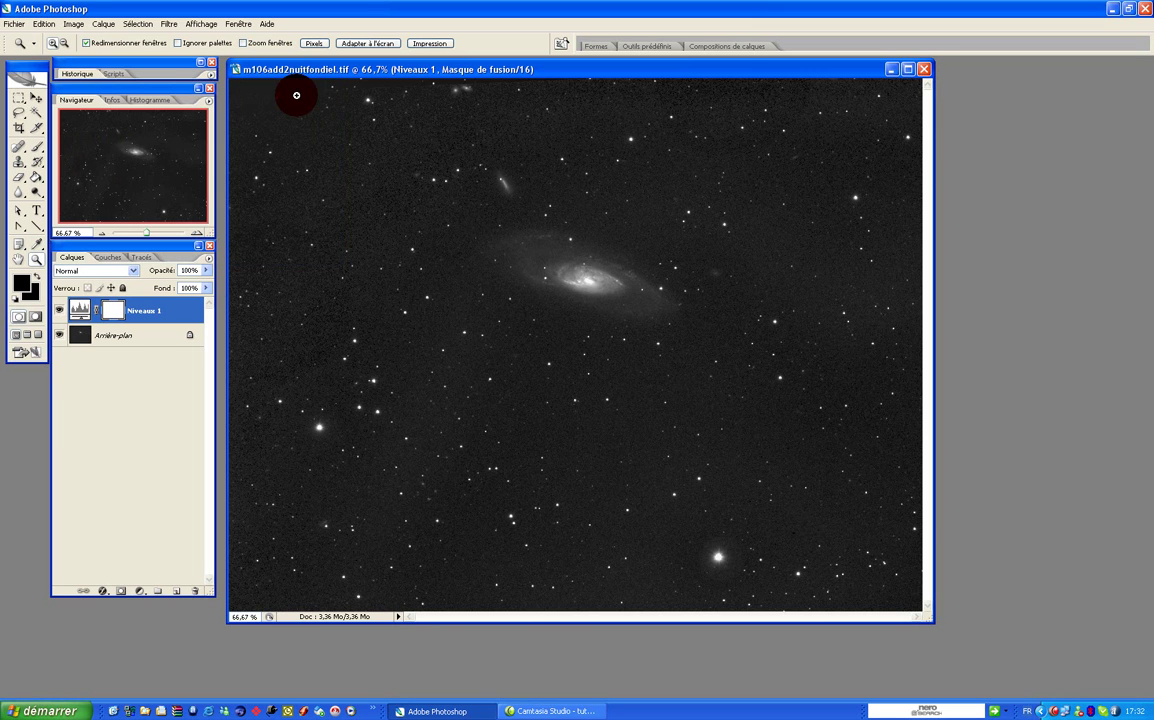